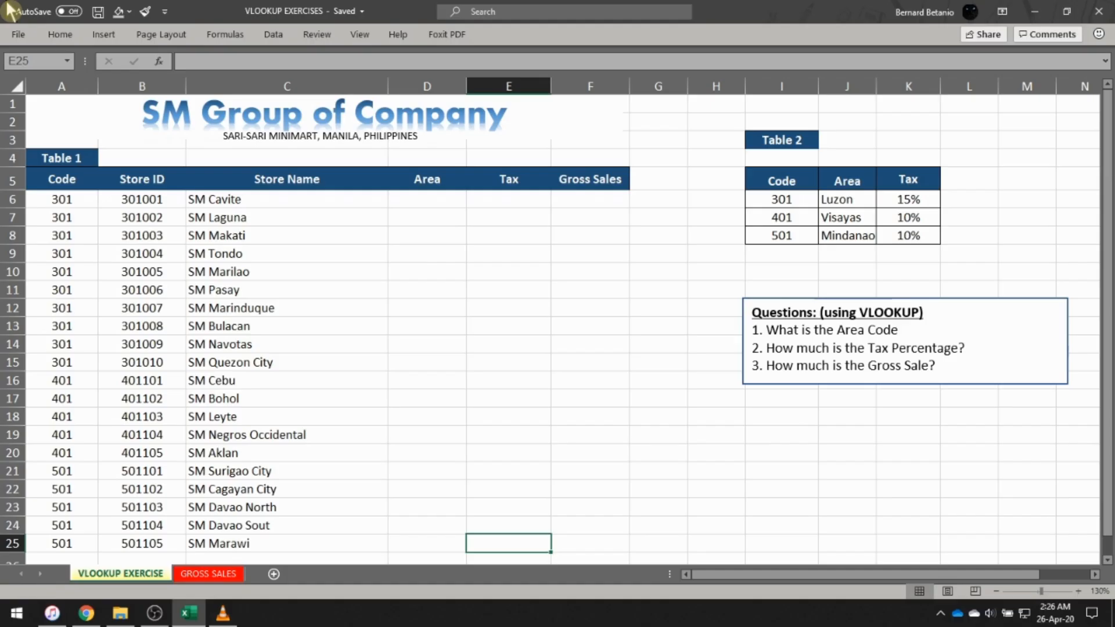
# Step: Read the three VLOOKUP questions in the text box below Table 2
pyautogui.click(767, 332)
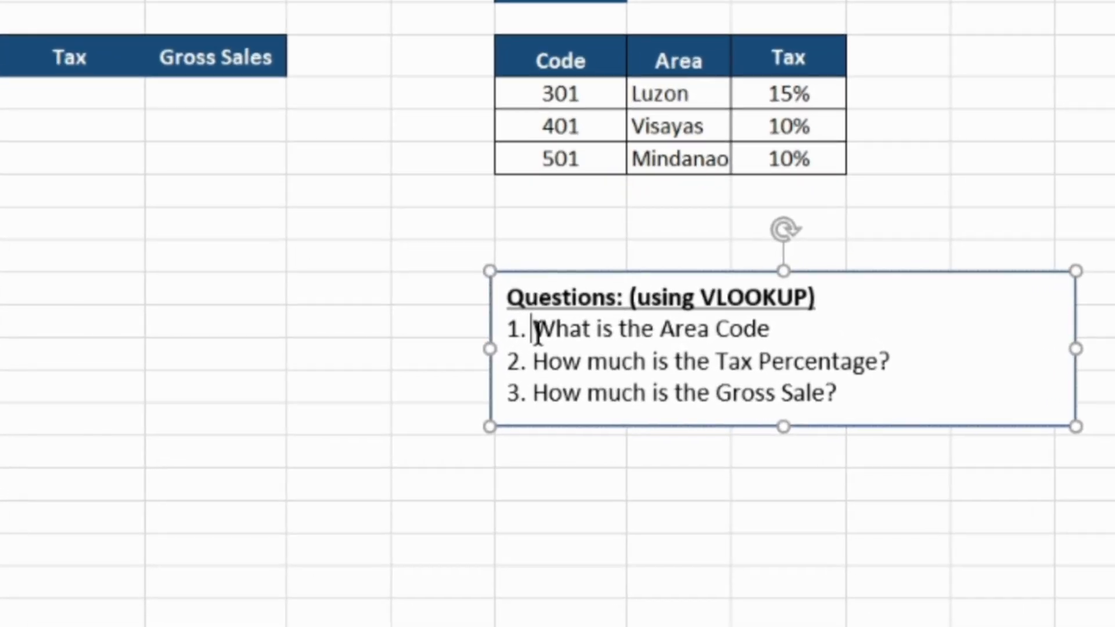
pyautogui.moveTo(762, 331); pyautogui.dragTo(908, 330)
pyautogui.moveTo(793, 328); pyautogui.dragTo(924, 400)
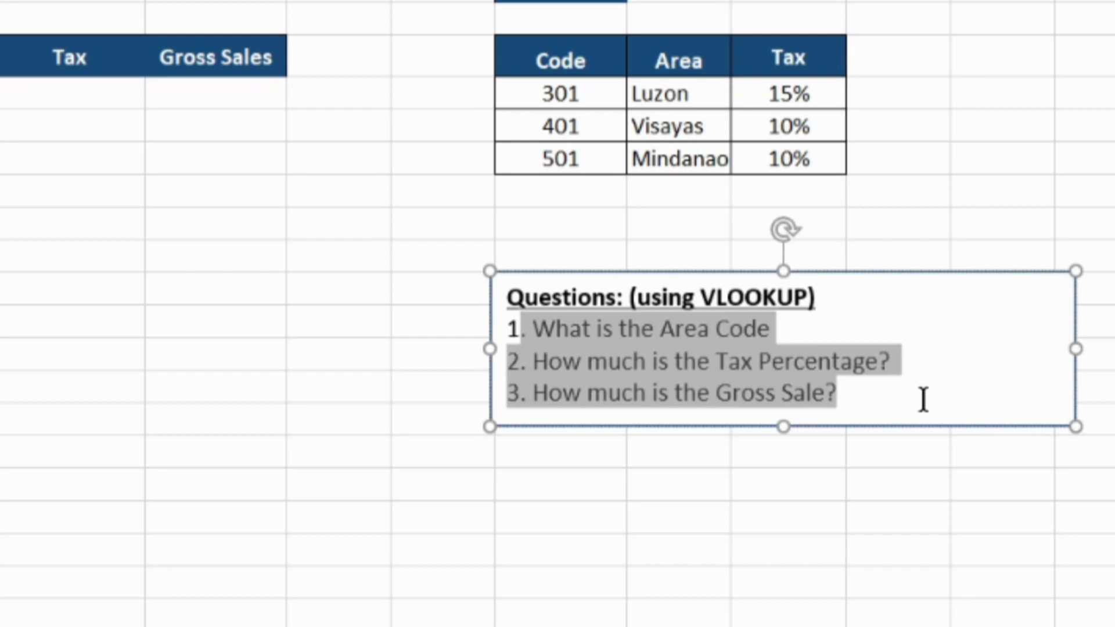
pyautogui.click(586, 461)
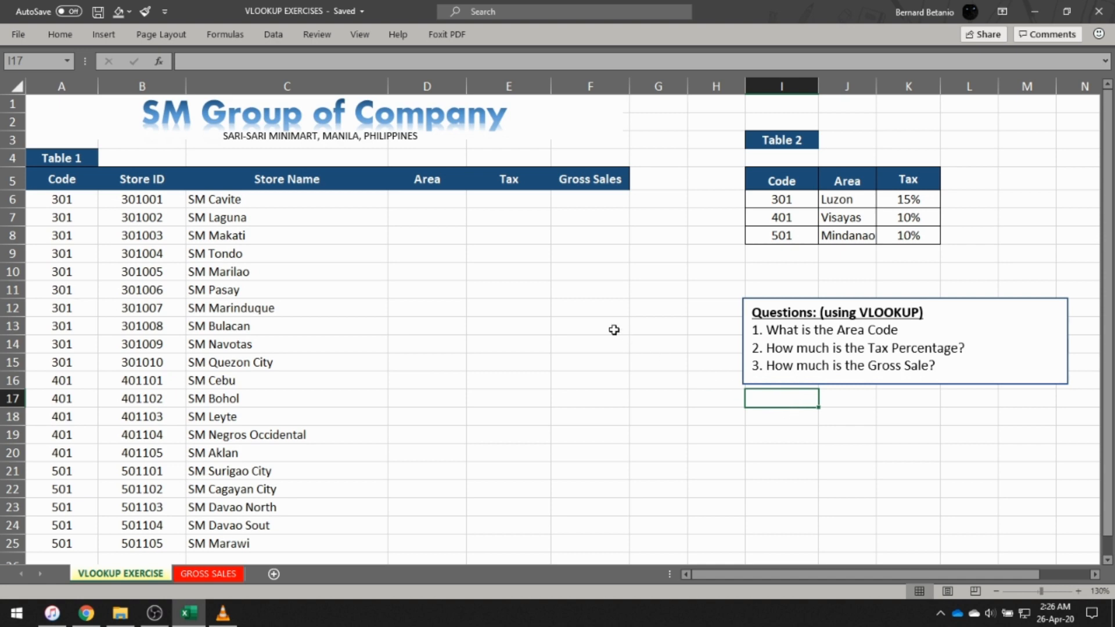
# Step: Fill the empty Area cells D6:D25 in Table 1 with standard yellow
pyautogui.click(420, 81)
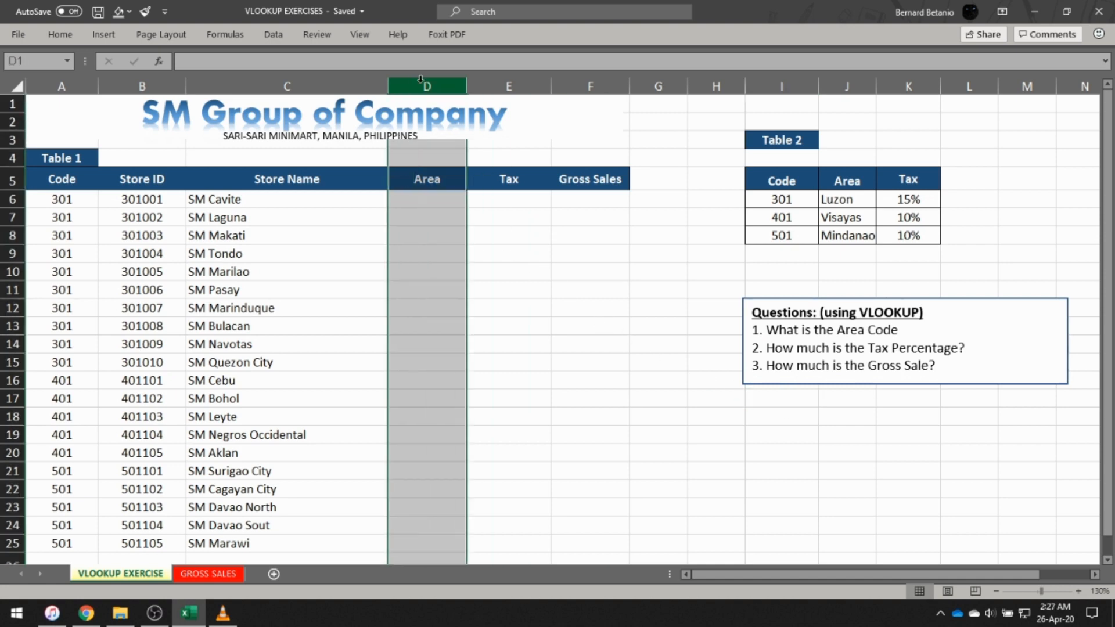
pyautogui.moveTo(414, 200); pyautogui.dragTo(433, 543)
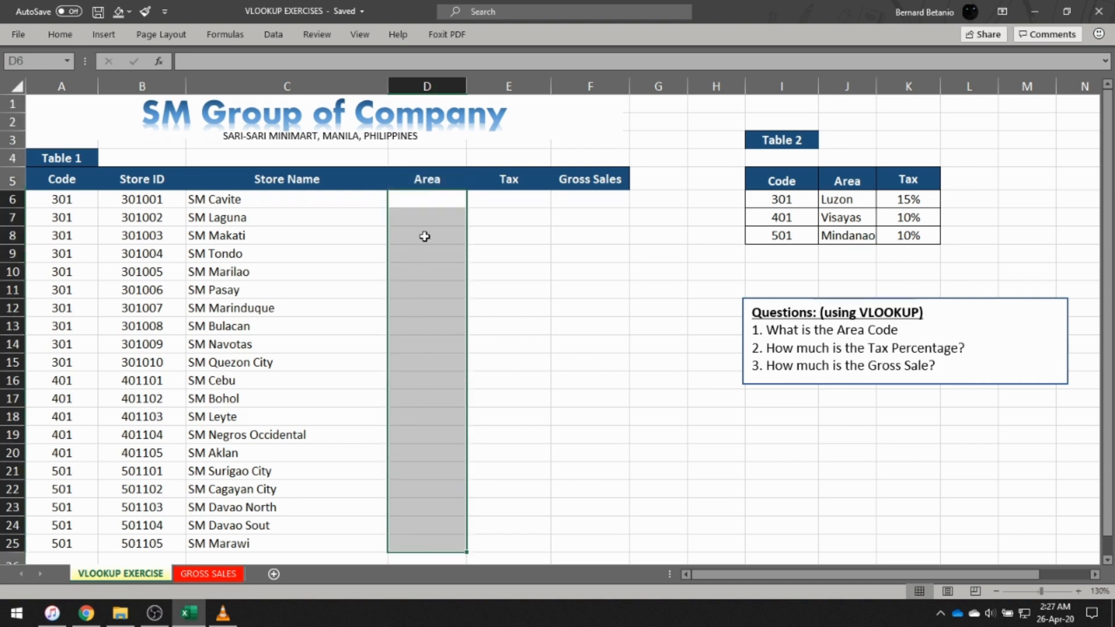
pyautogui.rightClick(439, 200)
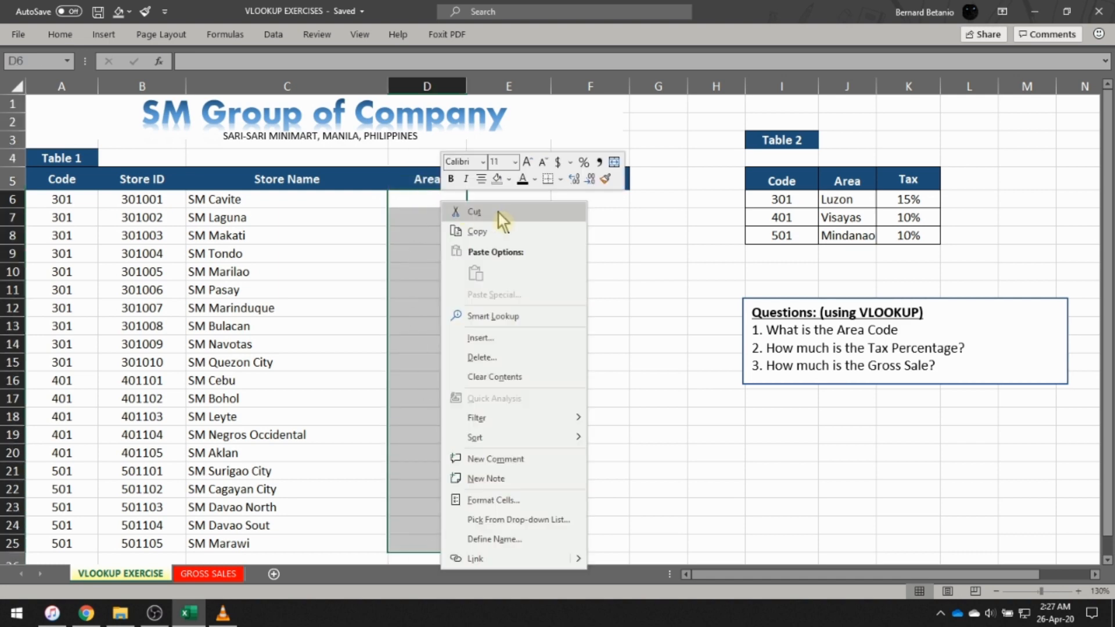
pyautogui.click(509, 180)
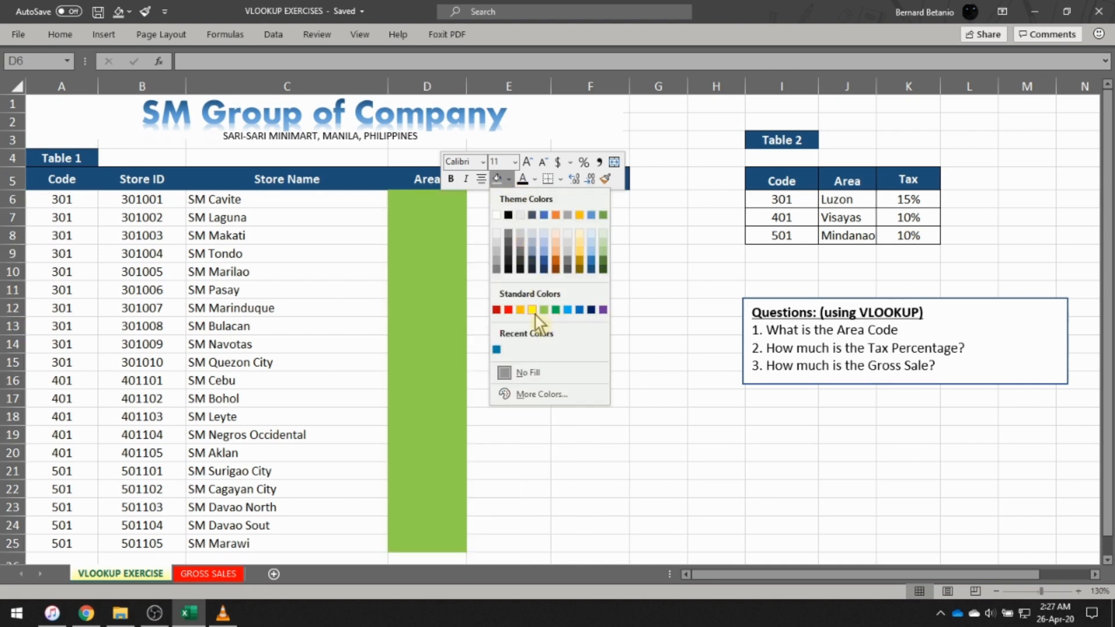
pyautogui.click(532, 312)
# Step: Fill the empty Tax cells E6:E25 in Table 1 with standard light green
pyautogui.click(513, 85)
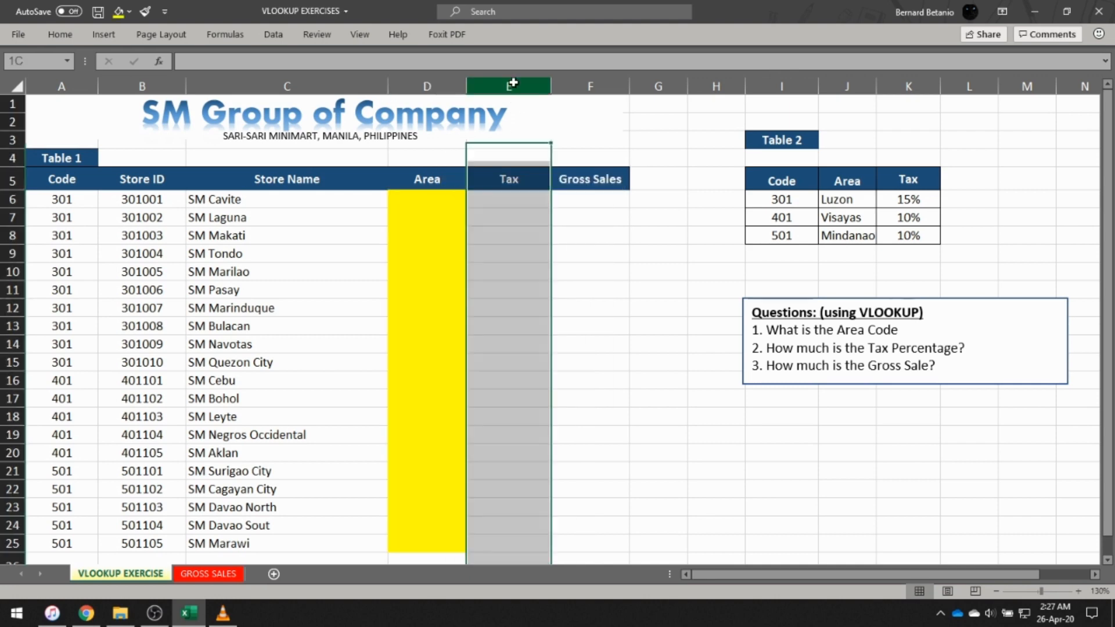
pyautogui.moveTo(509, 199); pyautogui.dragTo(505, 540)
pyautogui.rightClick(555, 226)
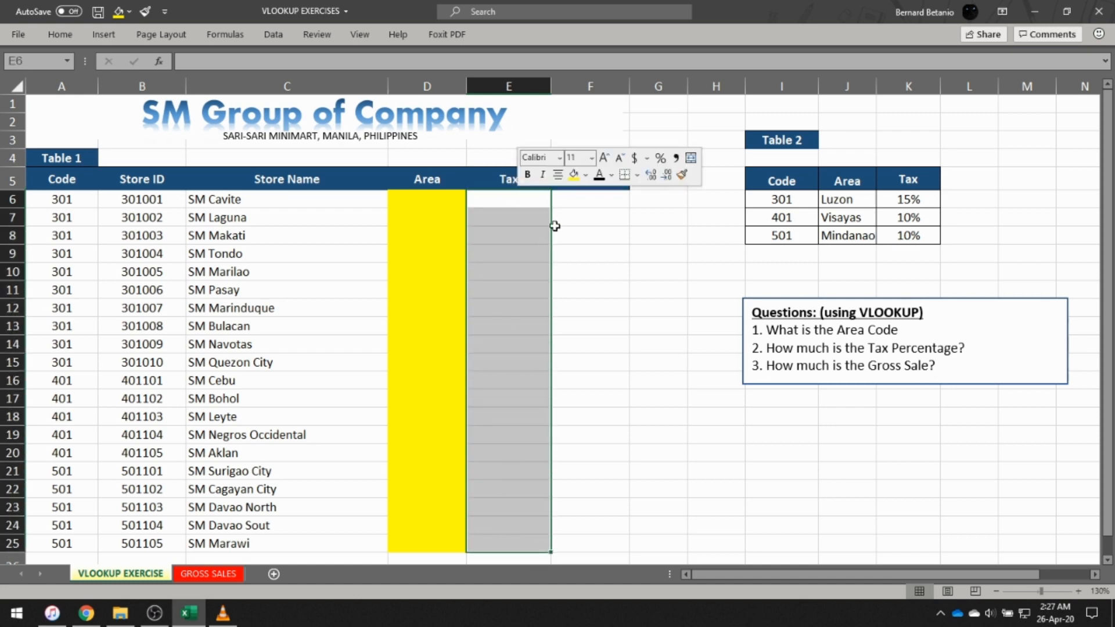
pyautogui.click(586, 175)
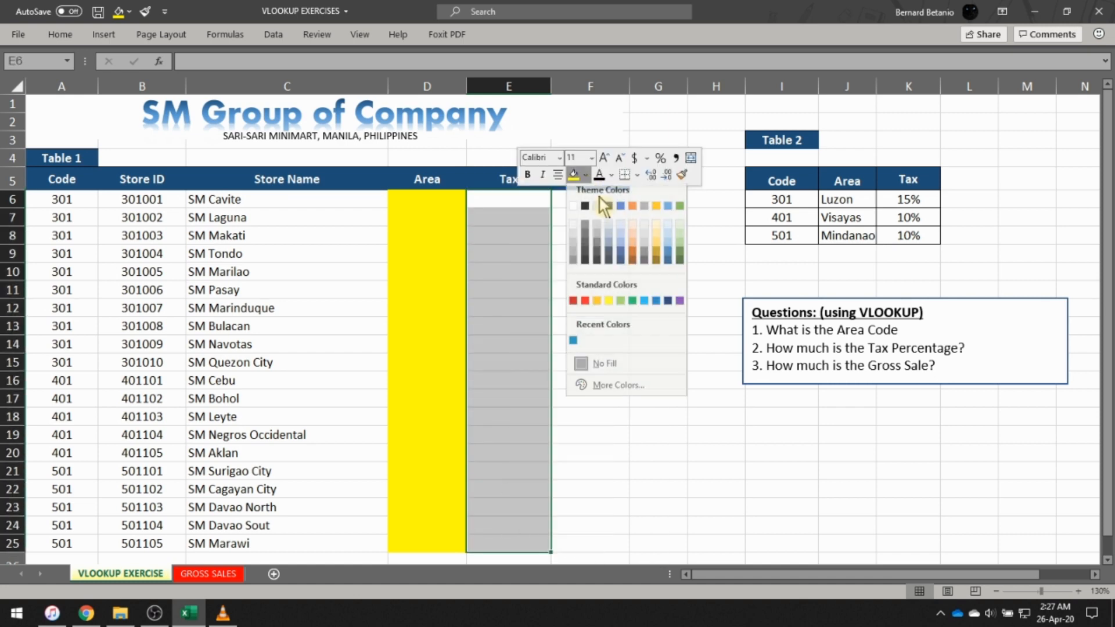
pyautogui.click(622, 310)
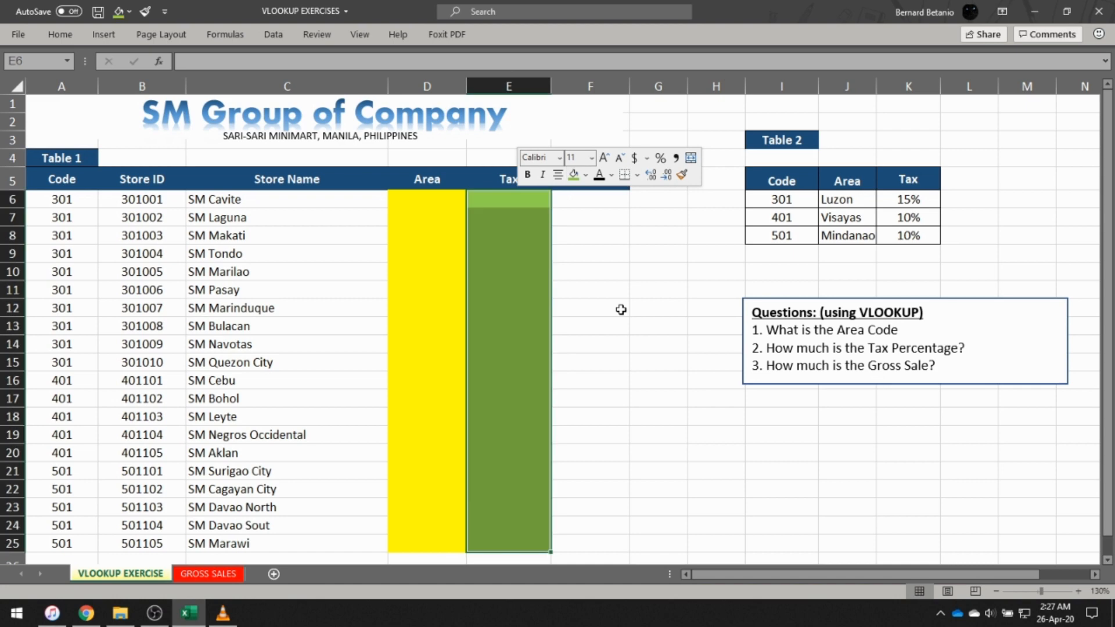
# Step: Fill the empty Gross Sales cells F6:F25 in Table 1 with standard light blue
pyautogui.click(592, 86)
pyautogui.moveTo(598, 199); pyautogui.dragTo(588, 528)
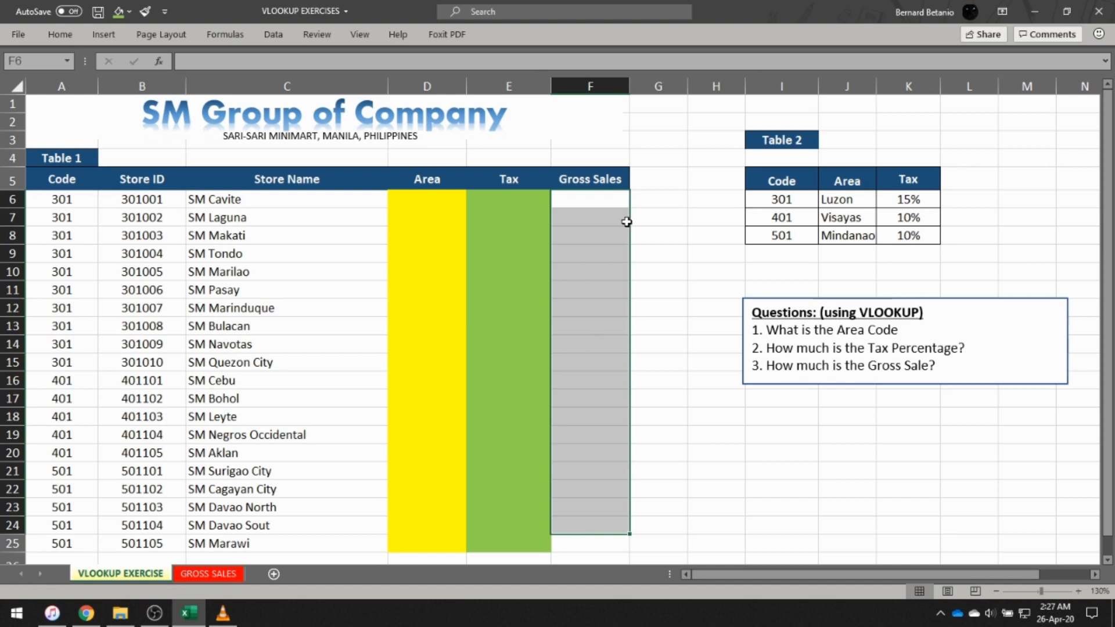
pyautogui.hotkey('shift', 'Down')
pyautogui.rightClick(603, 199)
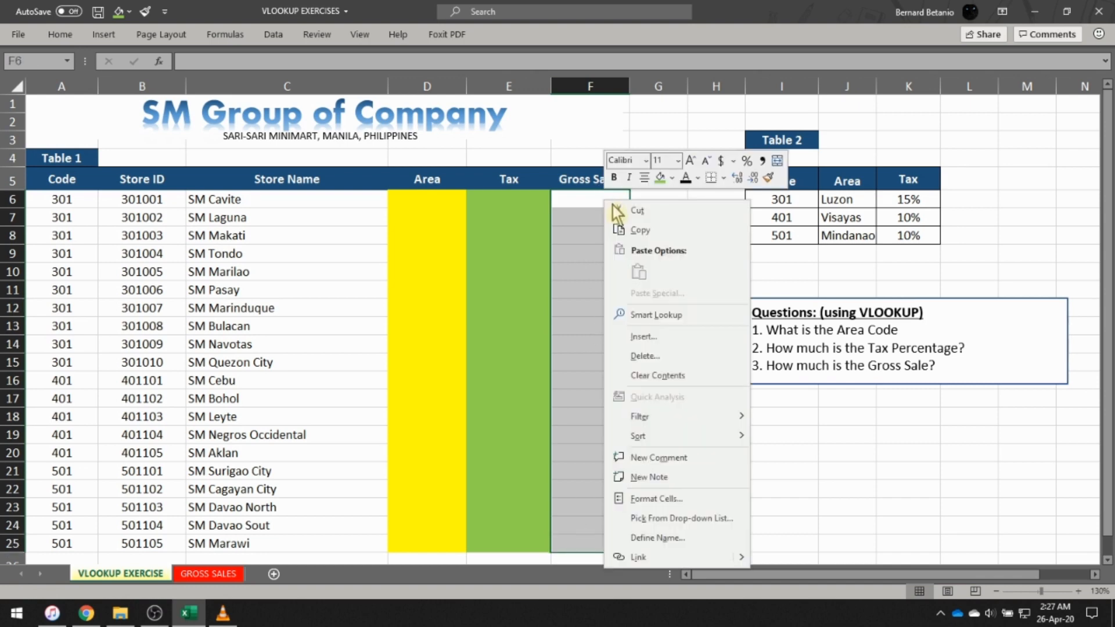
pyautogui.click(672, 178)
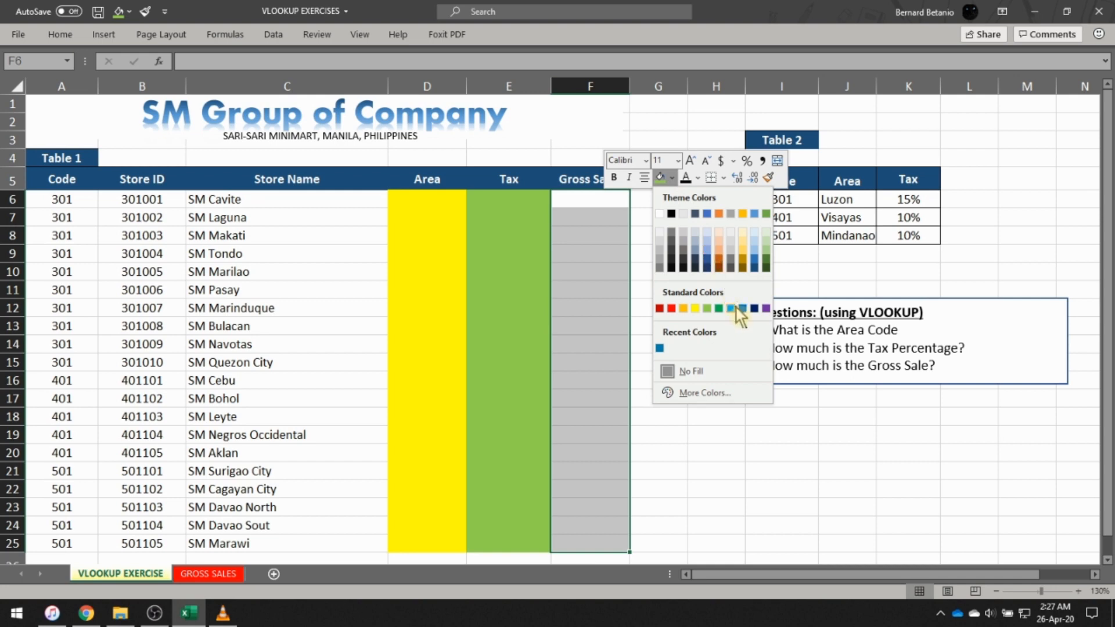
pyautogui.click(738, 309)
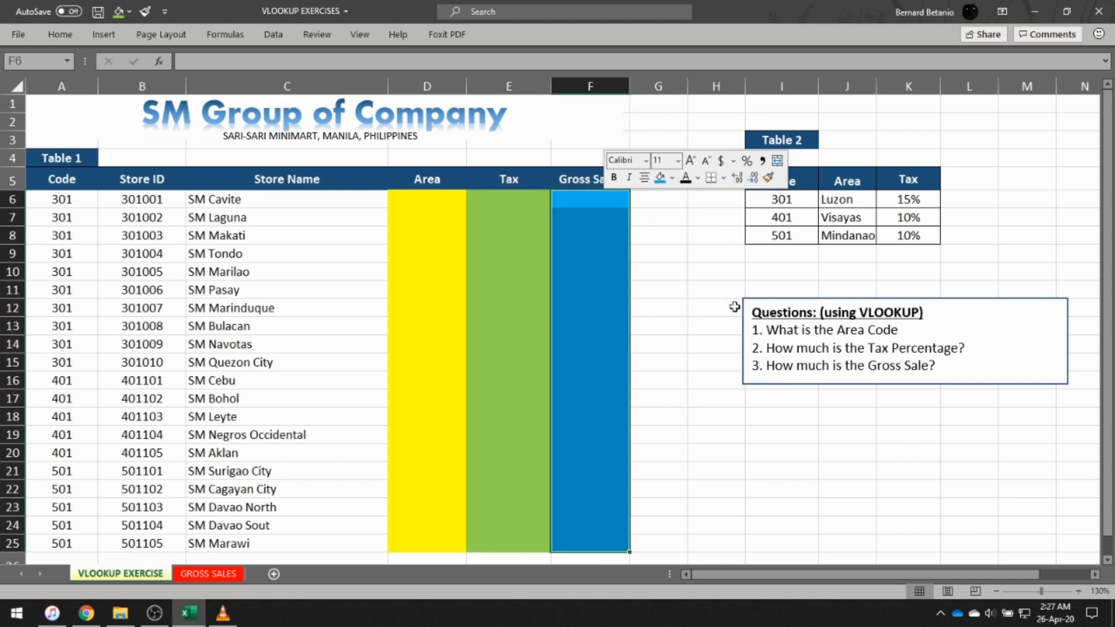
# Step: Fill the Area names J6:J8 in Table 2 with yellow, matching Table 1's Area column
pyautogui.click(839, 196)
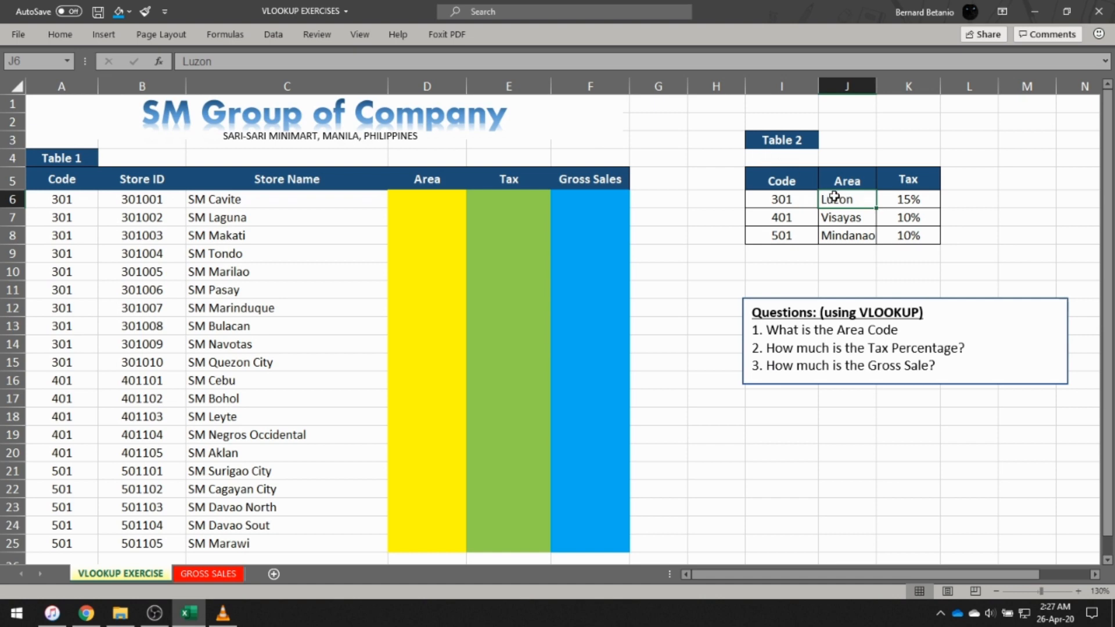
pyautogui.moveTo(834, 196); pyautogui.dragTo(836, 229)
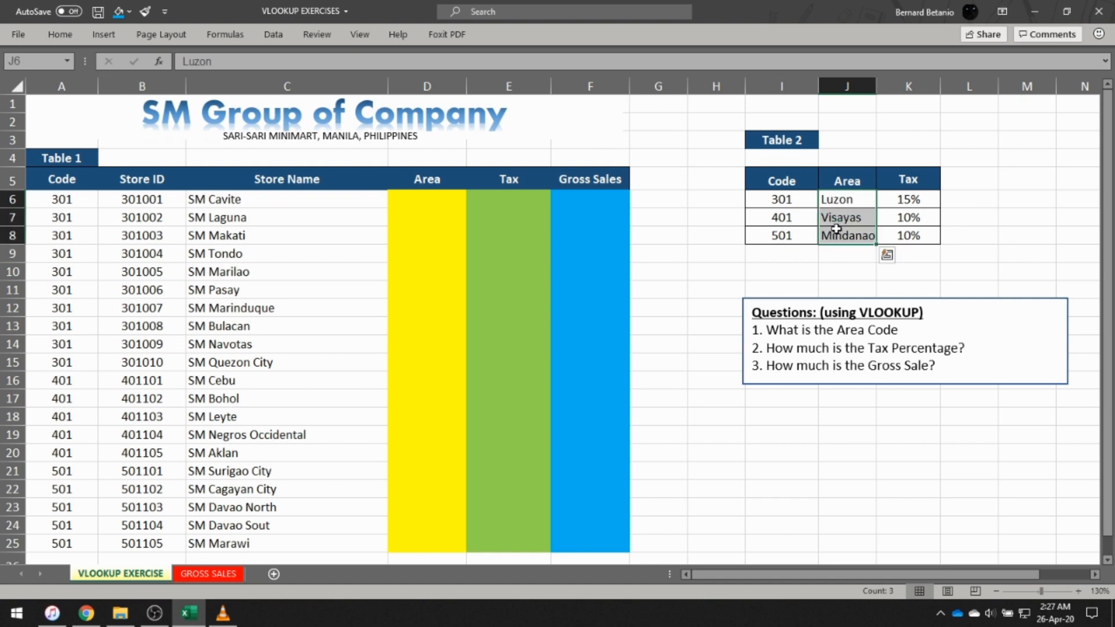
pyautogui.rightClick(864, 201)
pyautogui.click(931, 180)
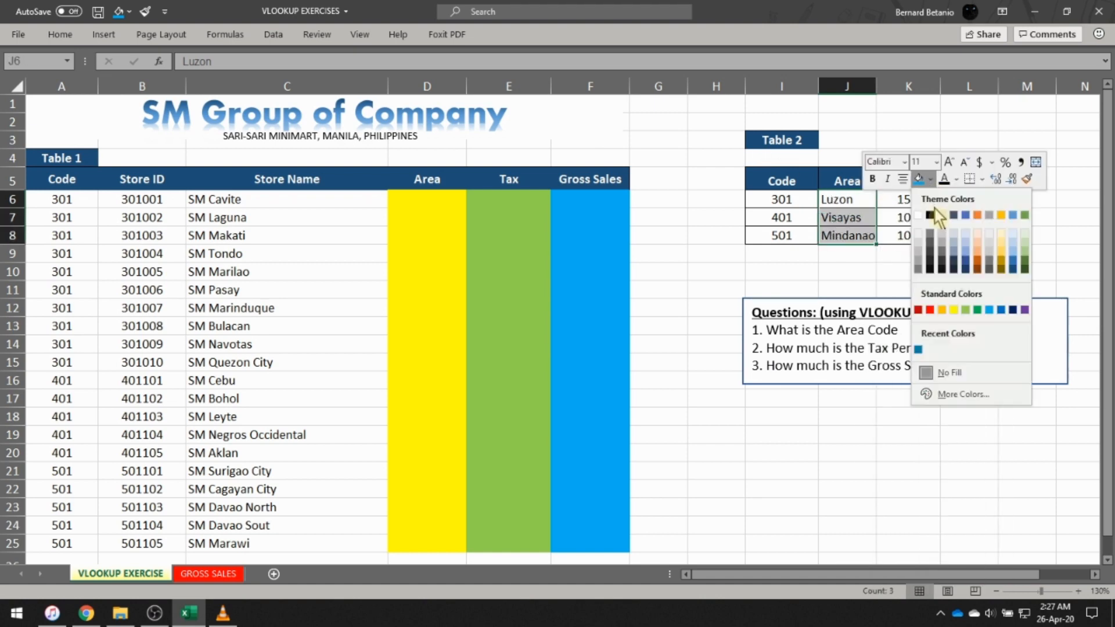
pyautogui.click(954, 311)
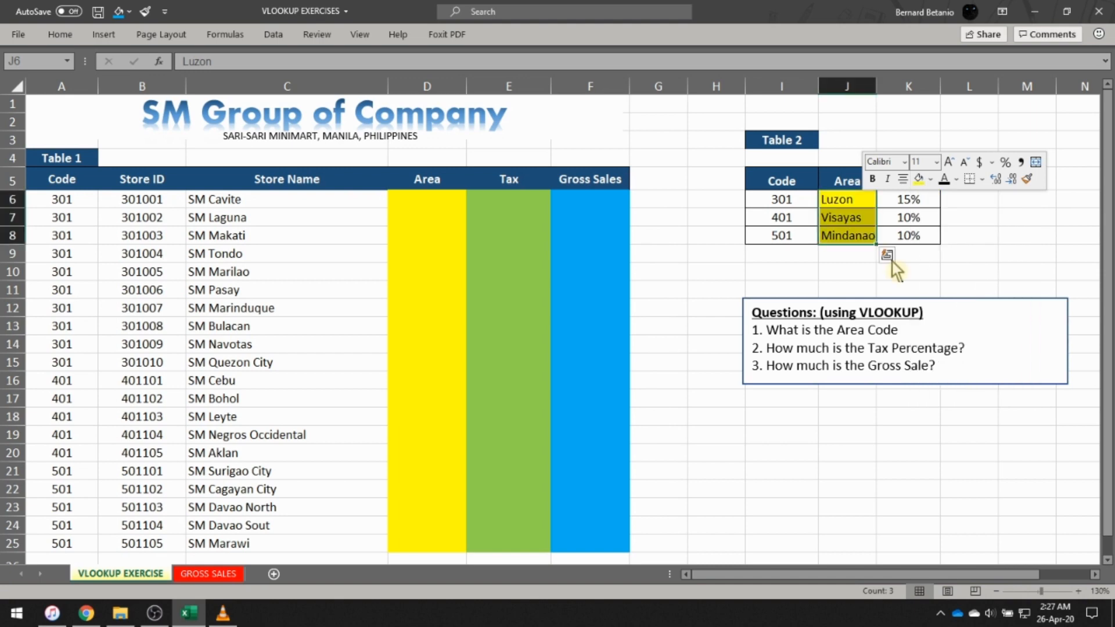
pyautogui.click(864, 237)
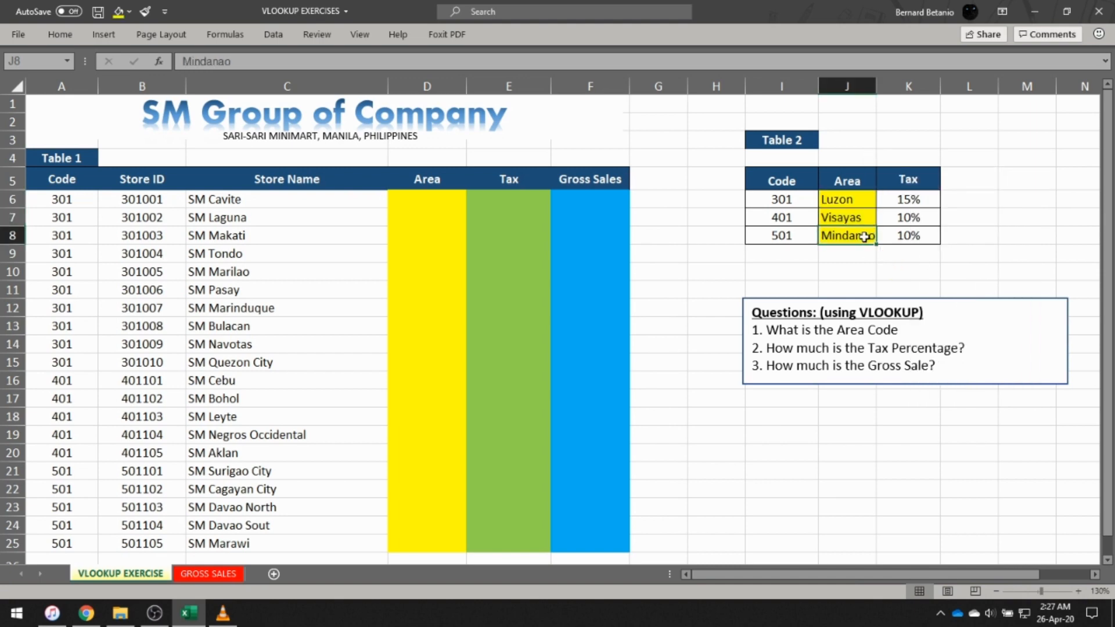
# Step: Fill the Tax percentages K6:K8 in Table 2 with light green, matching Table 1's Tax column
pyautogui.moveTo(903, 198); pyautogui.dragTo(914, 233)
pyautogui.rightClick(928, 204)
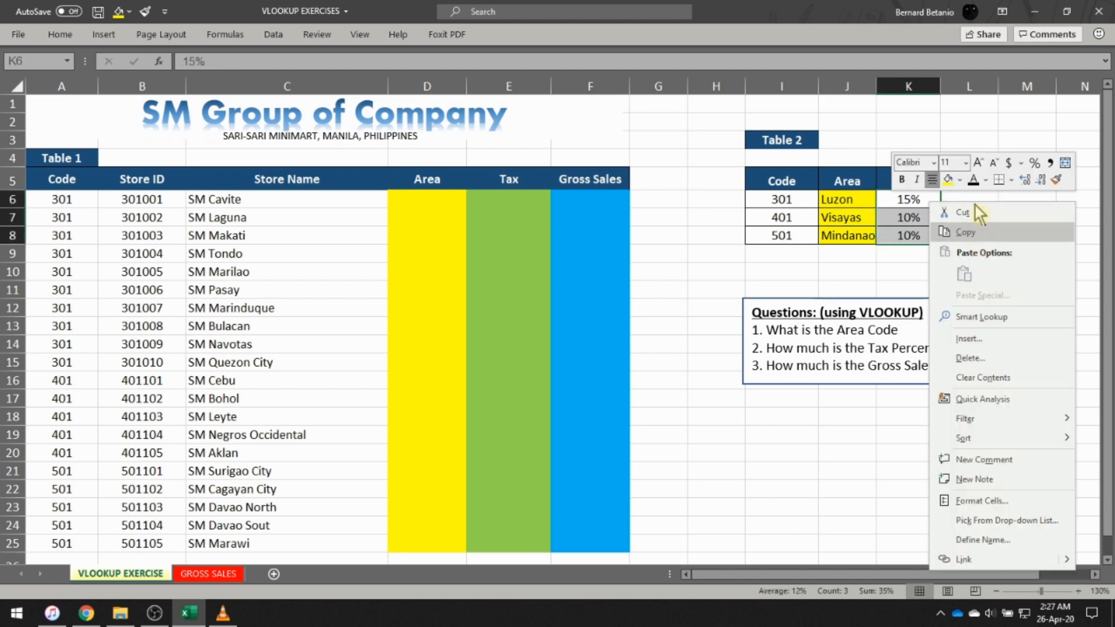
pyautogui.click(960, 180)
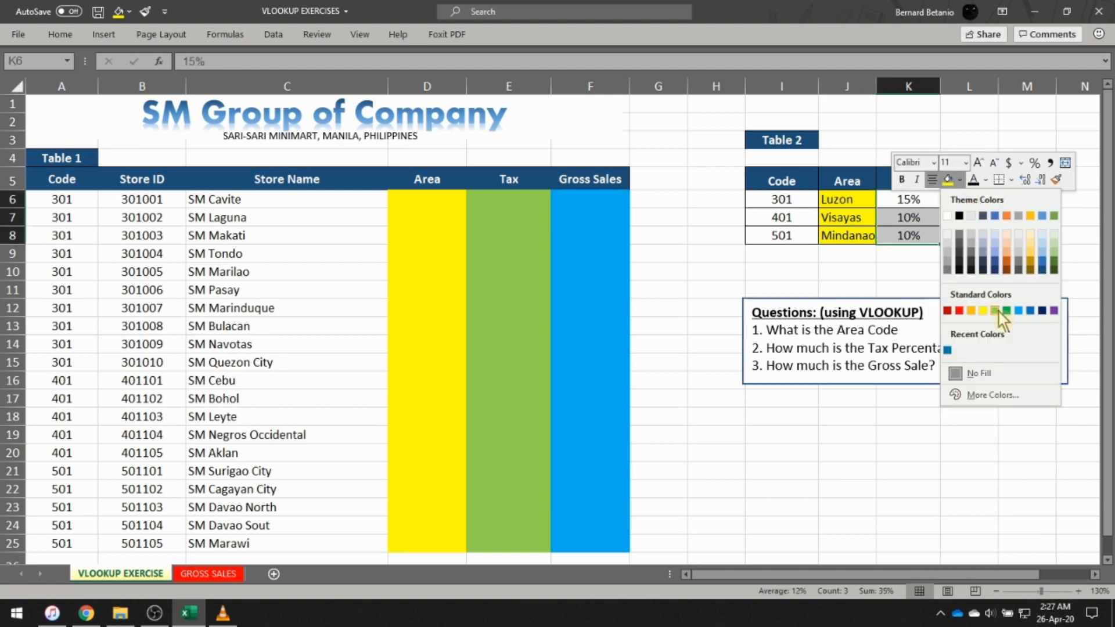
pyautogui.click(997, 311)
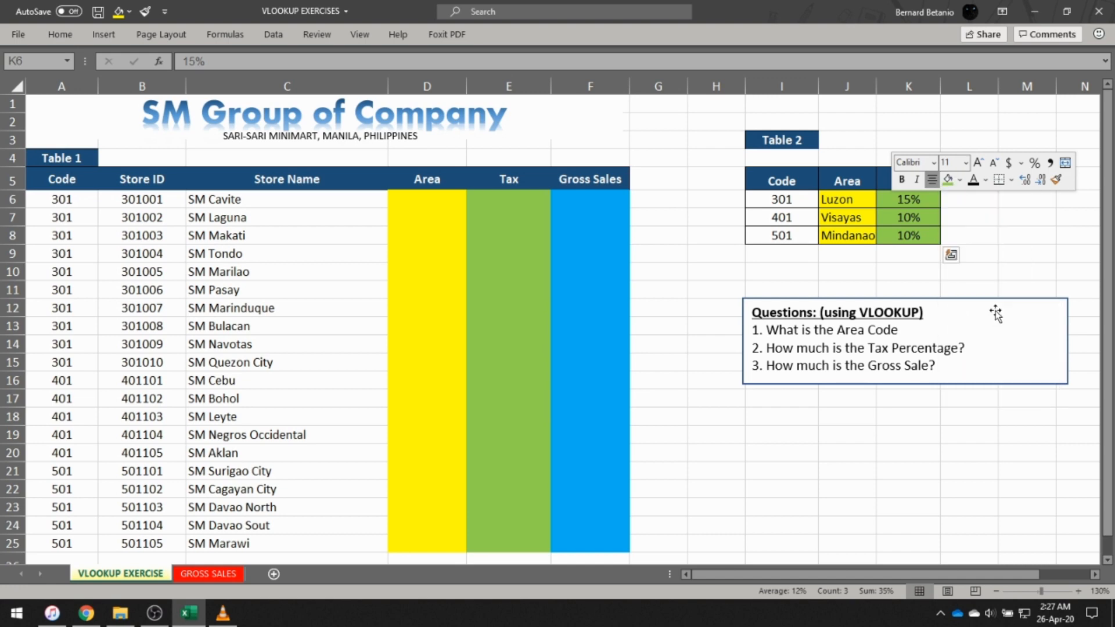
pyautogui.click(915, 237)
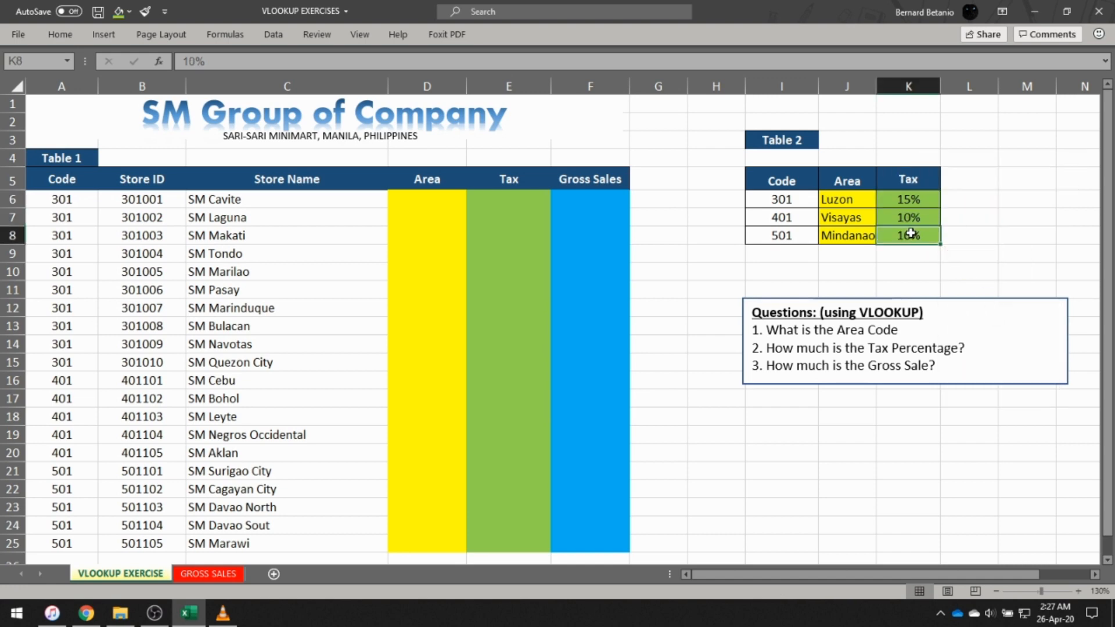
# Step: Number Table 2's columns by entering 1, 2 and 3 in cells I4:K4 above the Code, Area and Tax headers
pyautogui.click(767, 161)
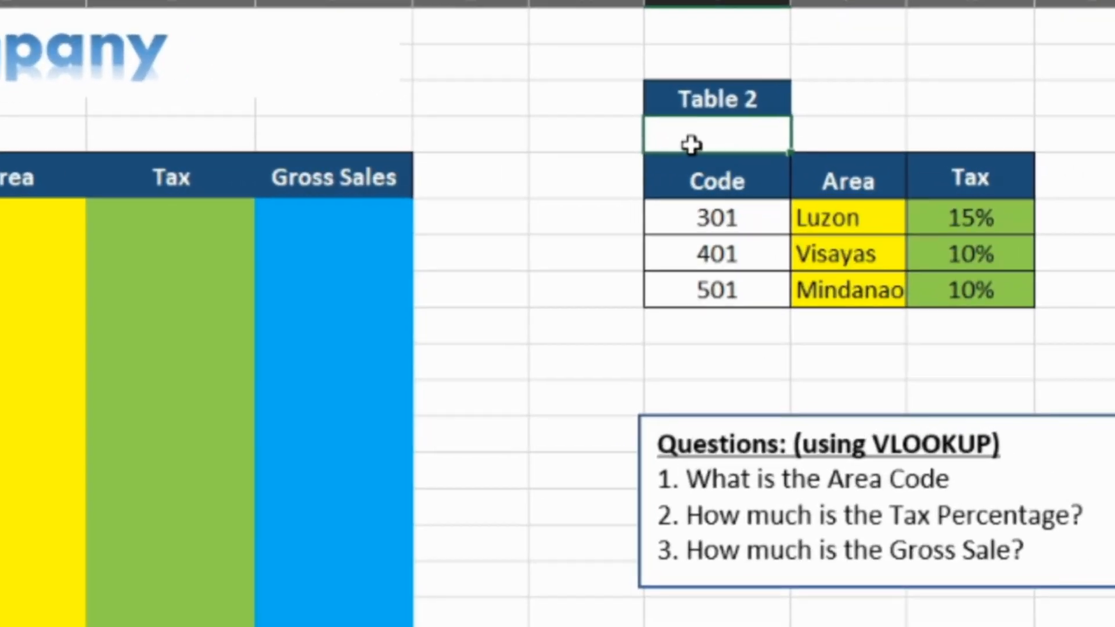
pyautogui.write('1')
pyautogui.press('Tab')
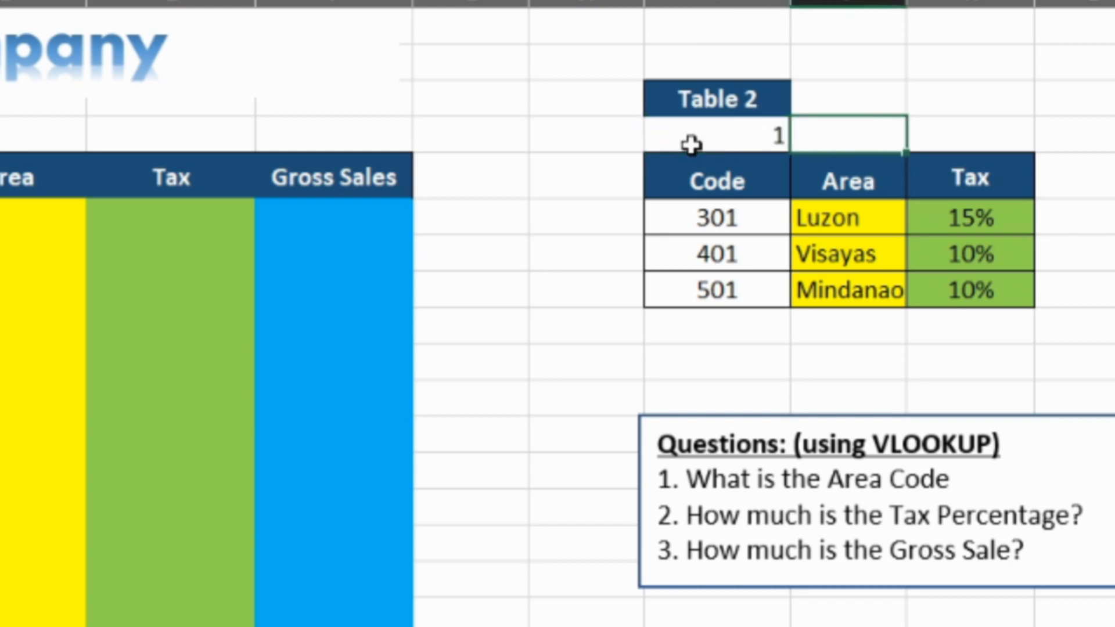
pyautogui.write('2')
pyautogui.press('Tab')
pyautogui.write('3')
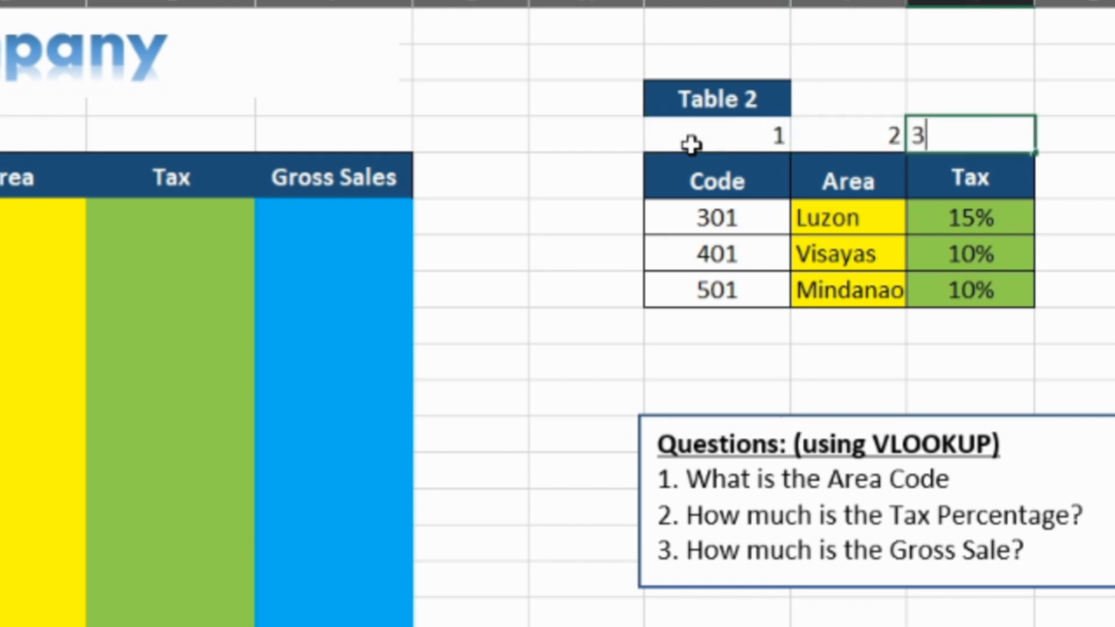
pyautogui.press('Return')
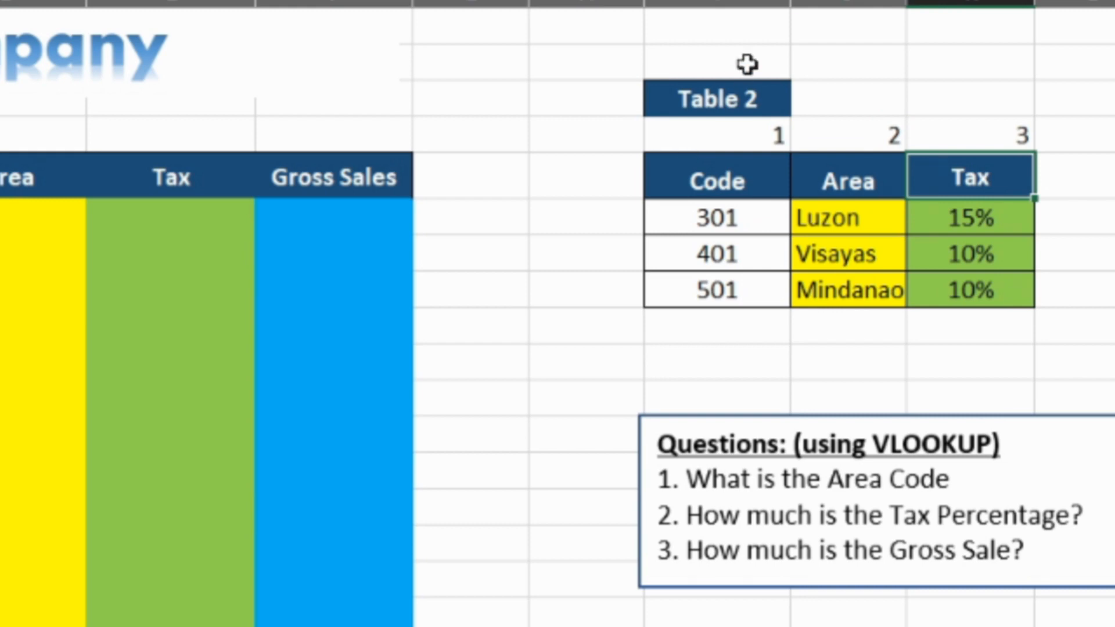
# Step: Search for the function "vlookup" and insert VLOOKUP into cell D6, the Area cell for SM Cavite
pyautogui.click(403, 196)
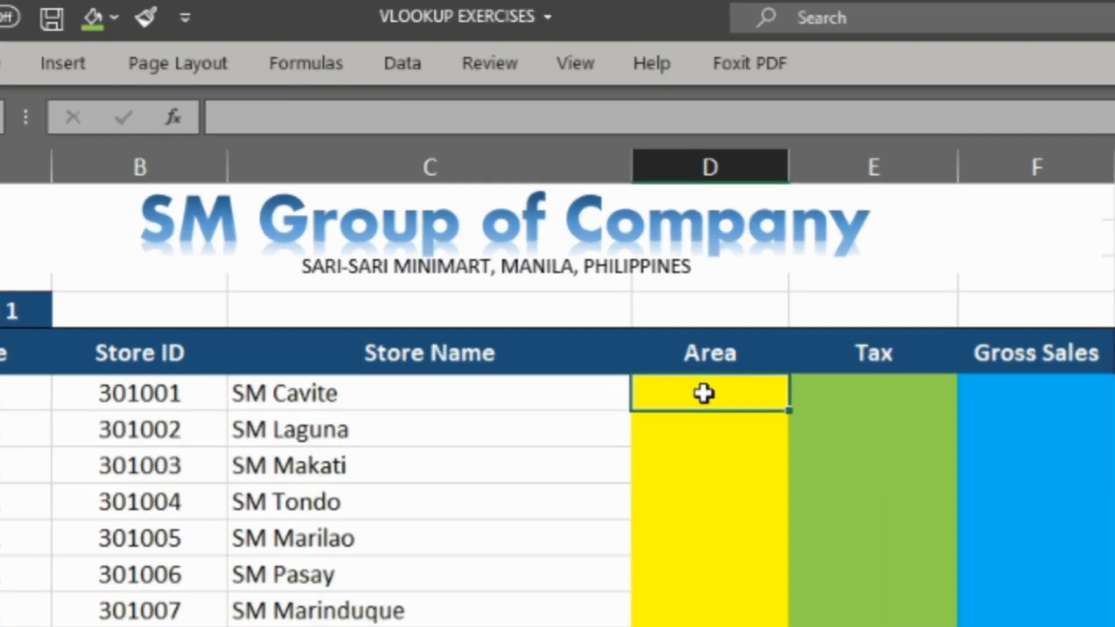
pyautogui.click(179, 118)
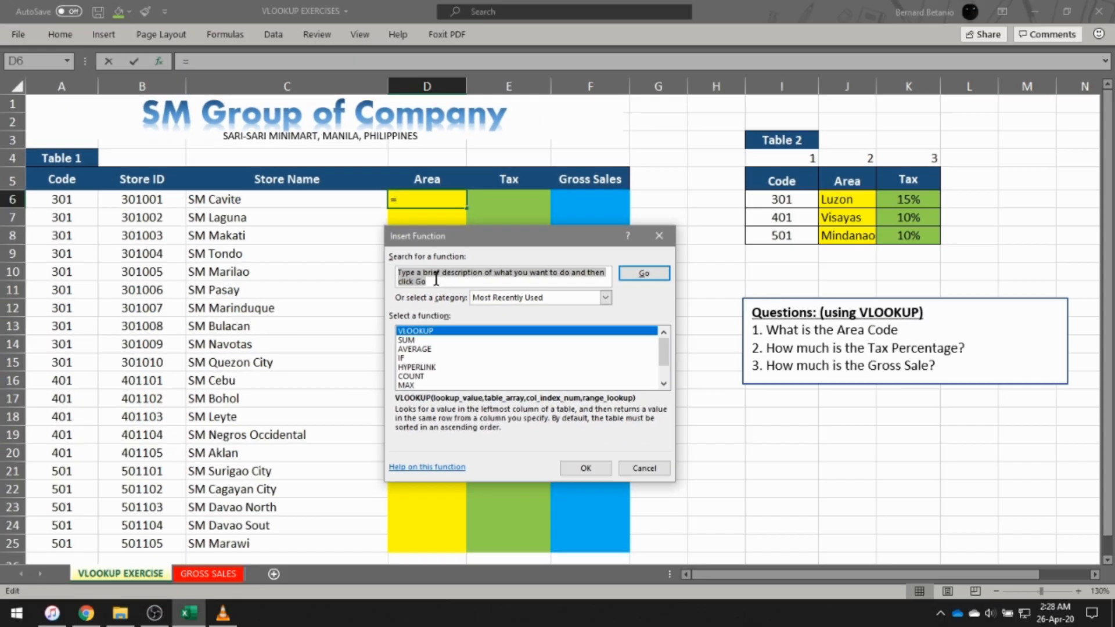
pyautogui.write('v')
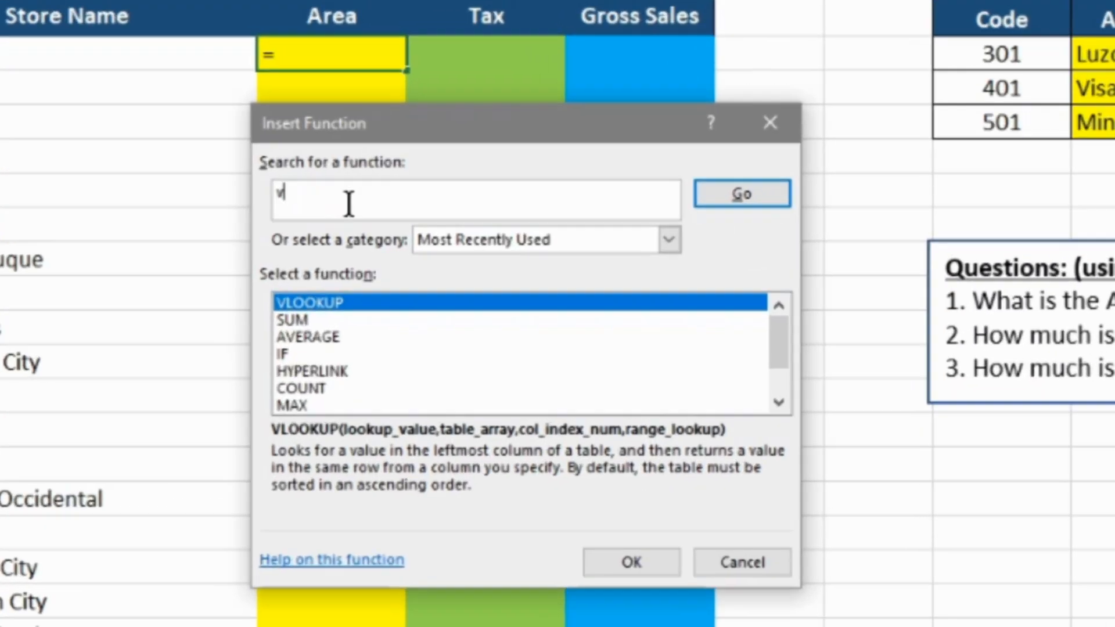
pyautogui.write('lookup')
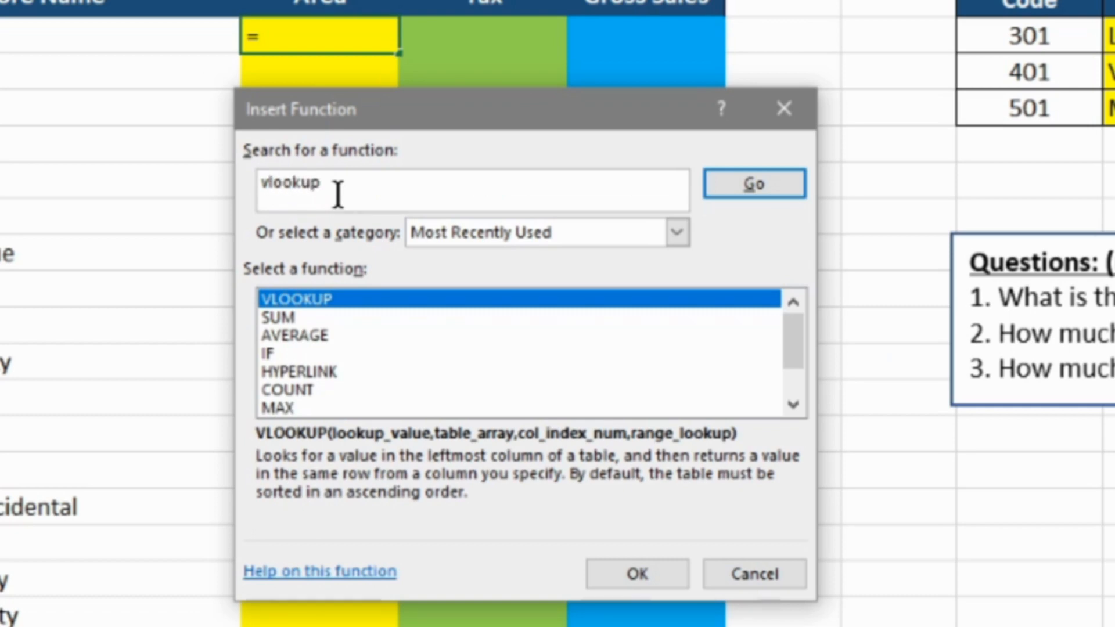
pyautogui.click(778, 189)
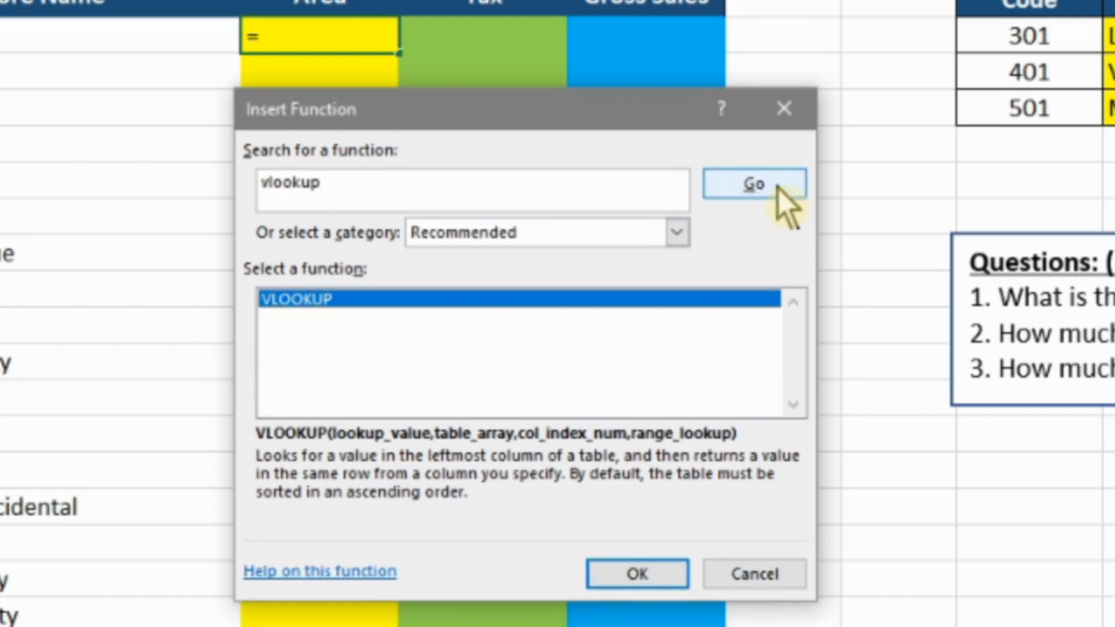
pyautogui.click(388, 302)
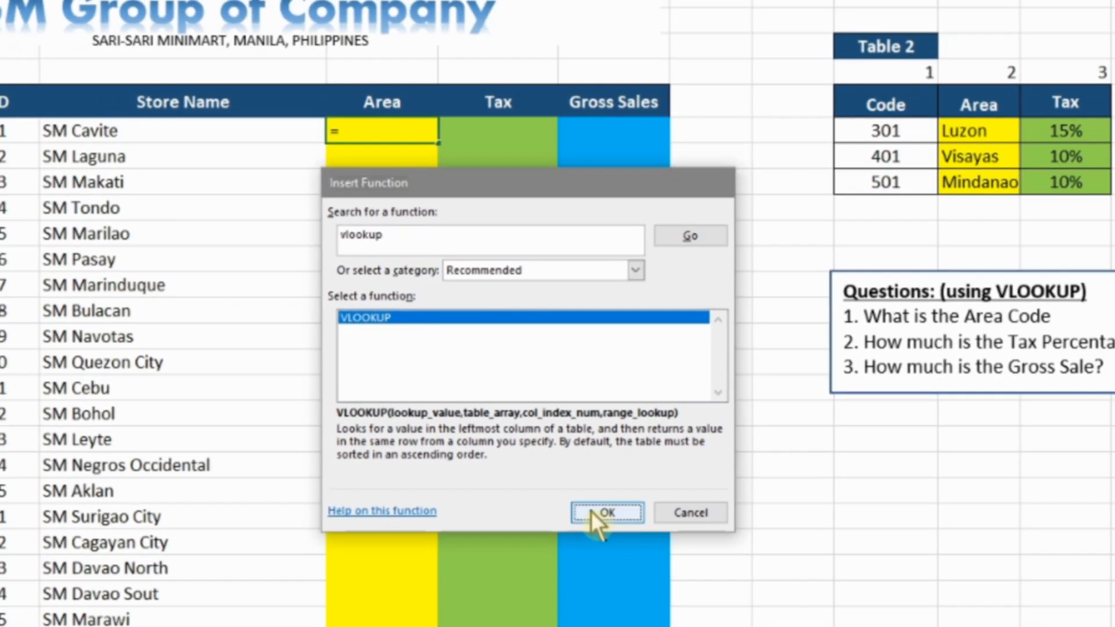
pyautogui.click(617, 575)
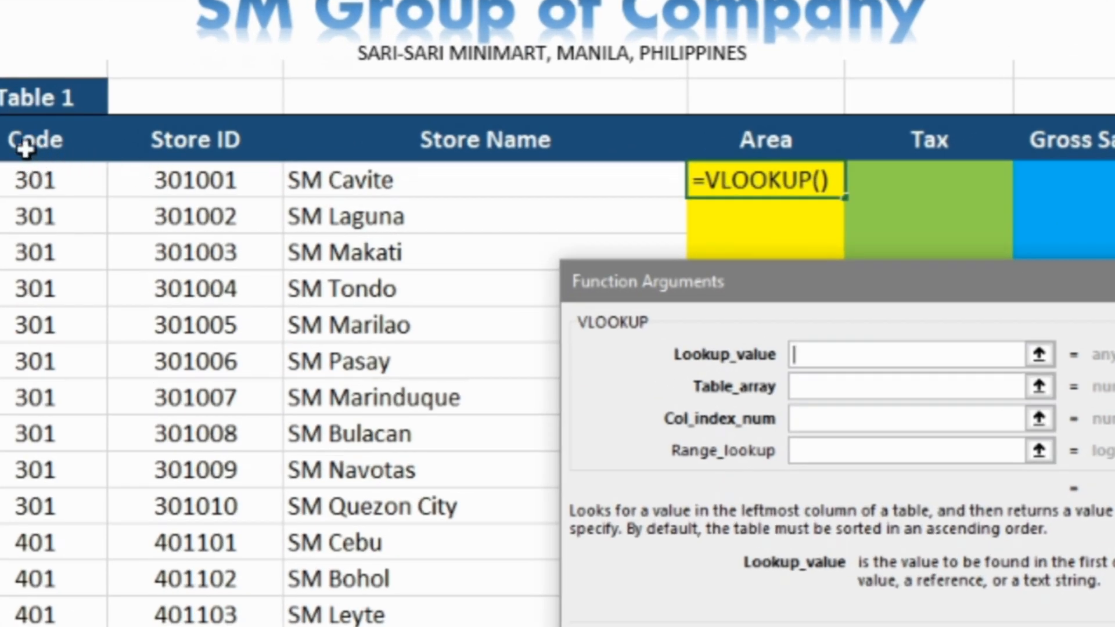
# Step: Set the lookup value in D6's VLOOKUP to A6 and the table array to Table 2's codes and areas as absolute $I$6:$J$8
pyautogui.click(37, 182)
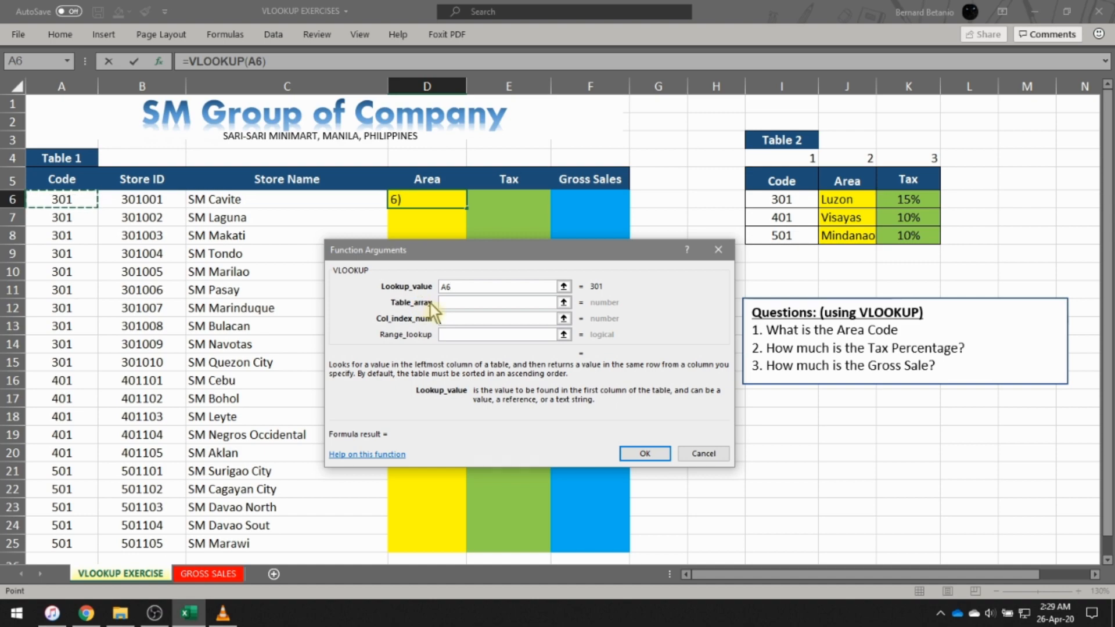
pyautogui.click(442, 302)
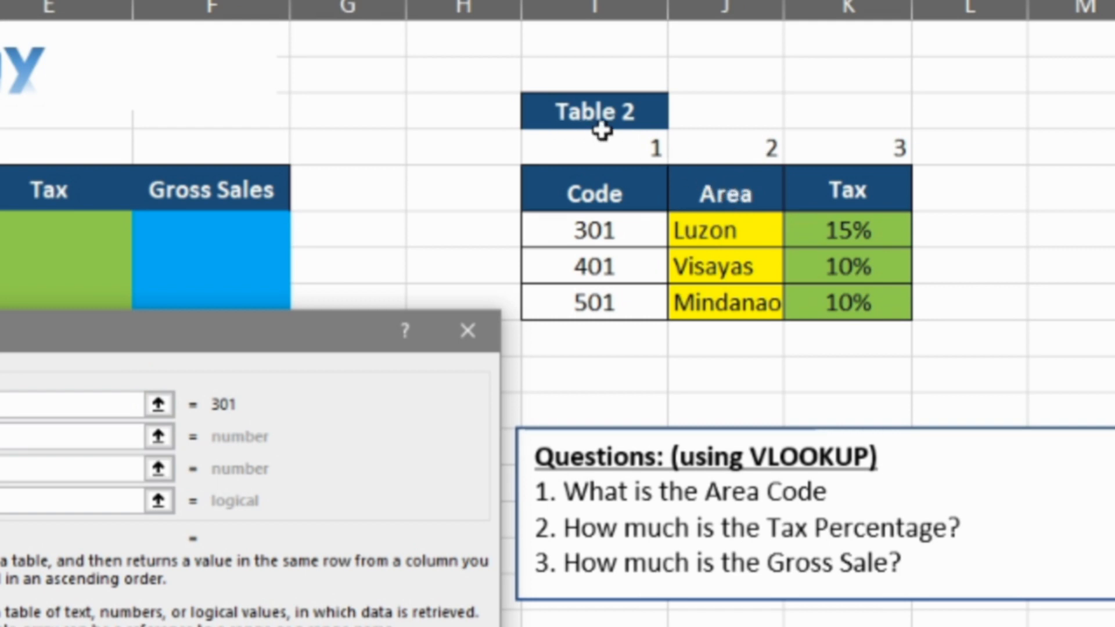
pyautogui.moveTo(609, 222); pyautogui.dragTo(710, 309)
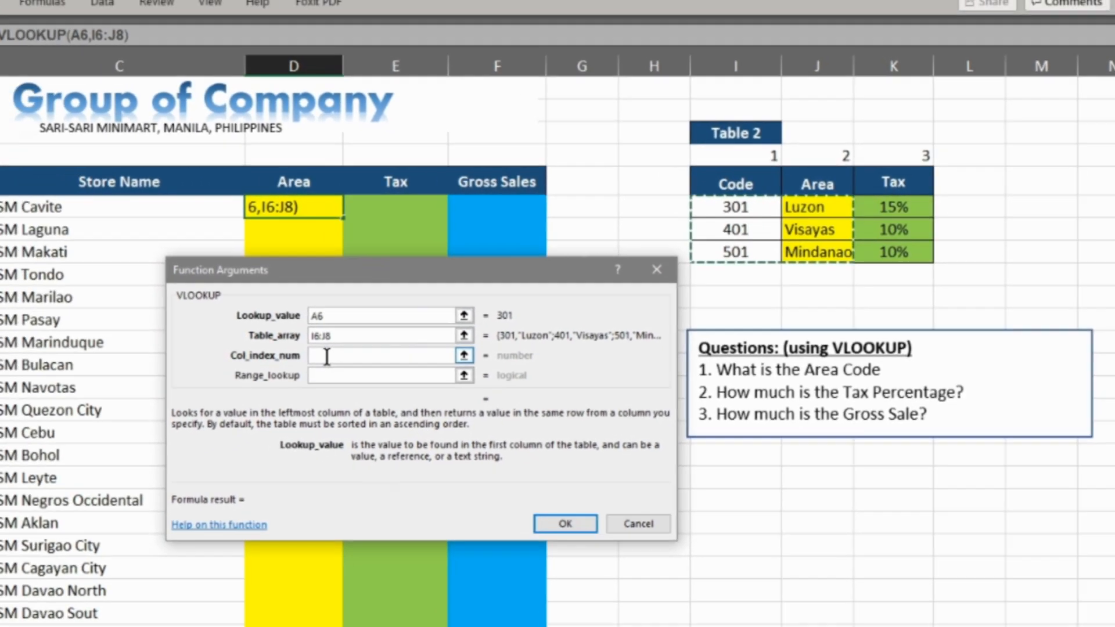
pyautogui.click(327, 357)
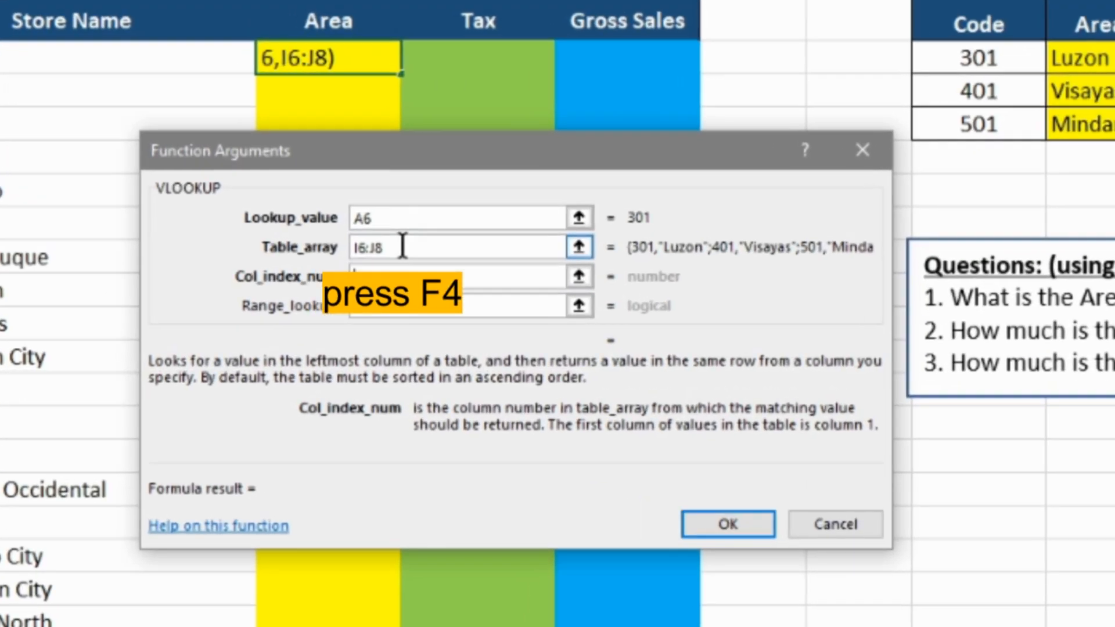
pyautogui.click(468, 302)
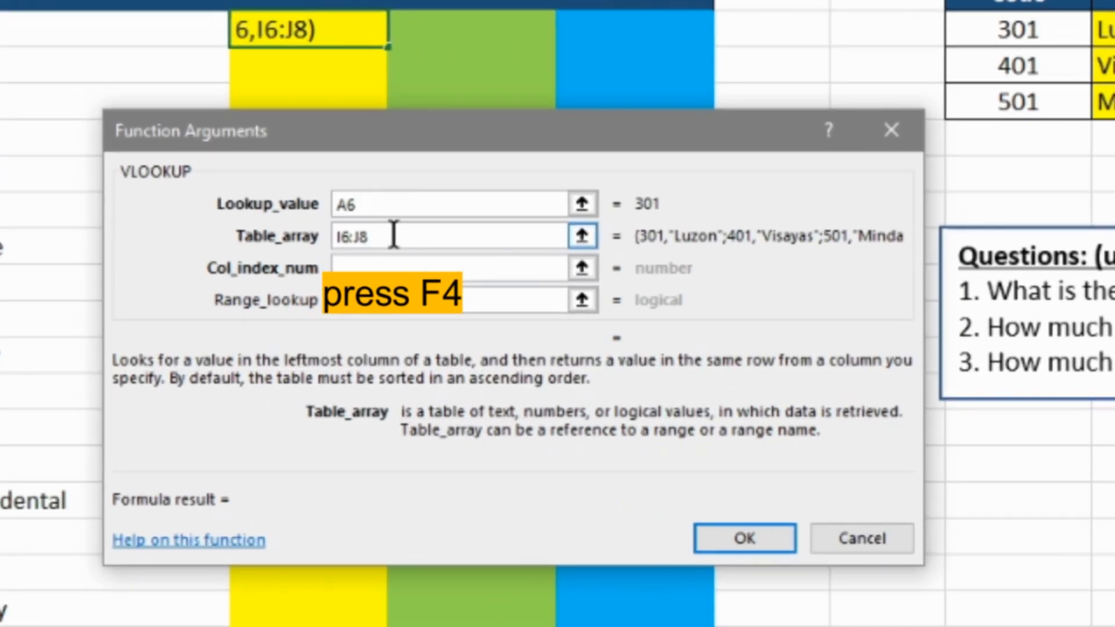
pyautogui.press('F4')
pyautogui.click(341, 237)
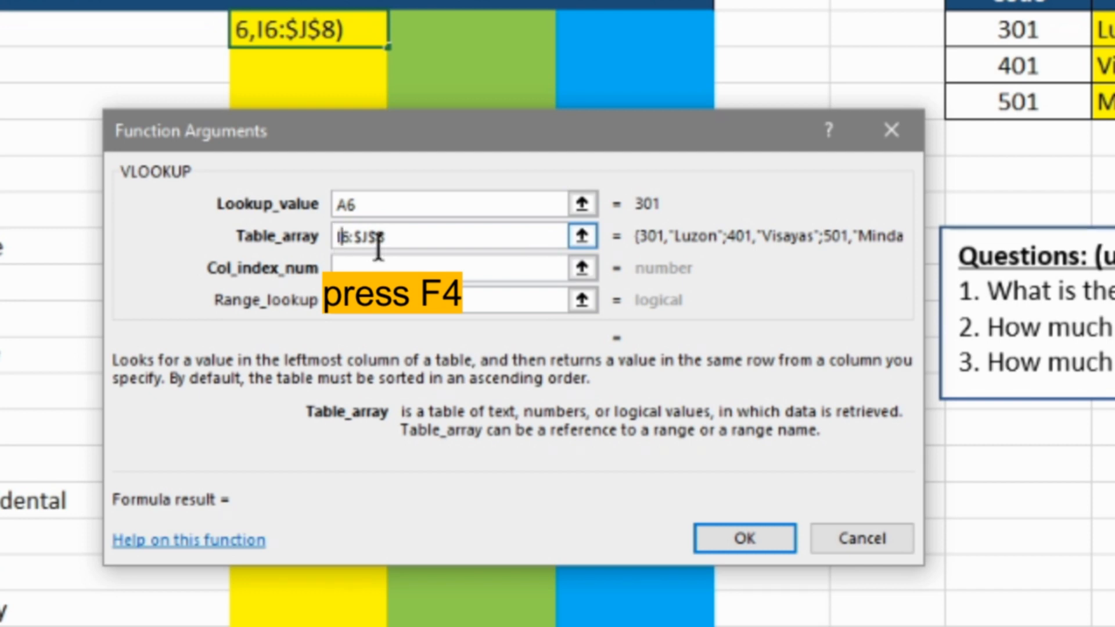
pyautogui.press('F4')
# Step: Set the column index number to 2 so that the formula returns Table 2's Area column
pyautogui.click(385, 266)
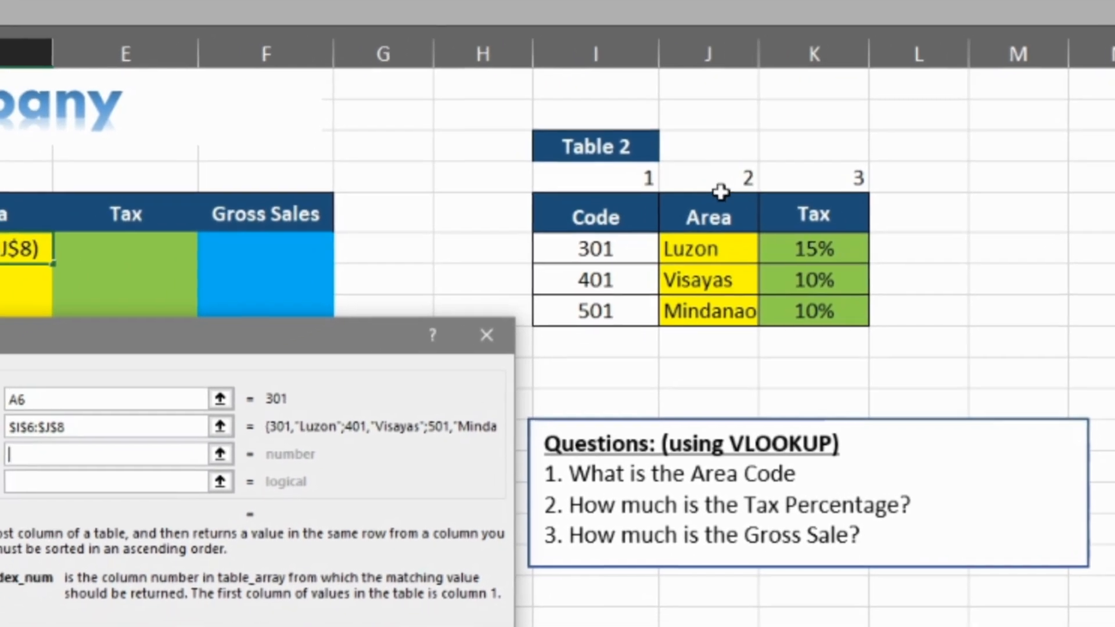
pyautogui.write('2')
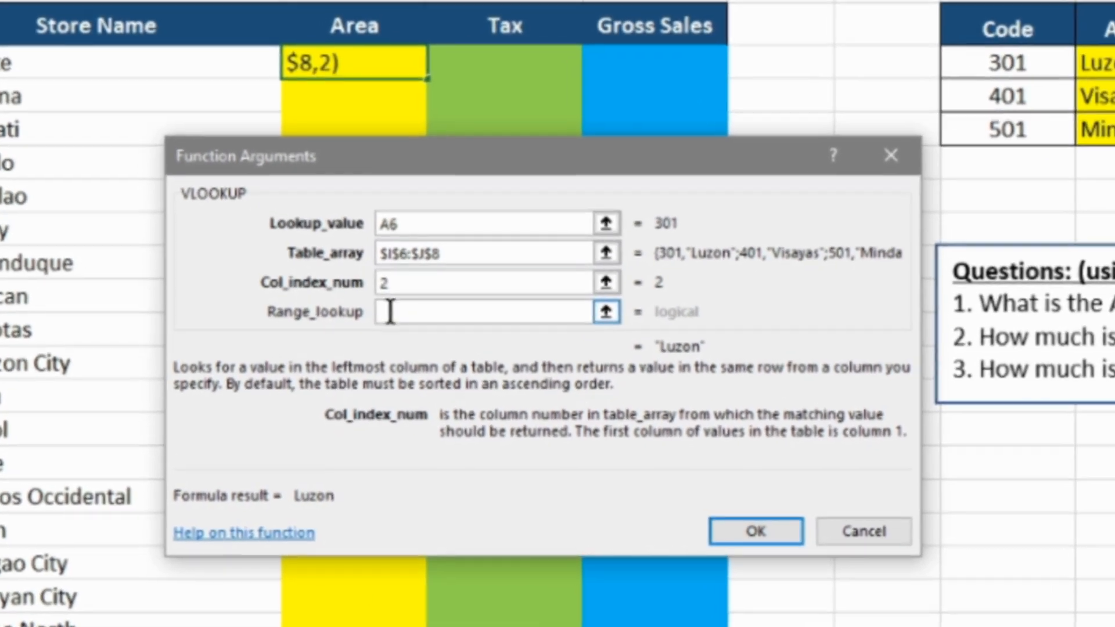
pyautogui.click(377, 336)
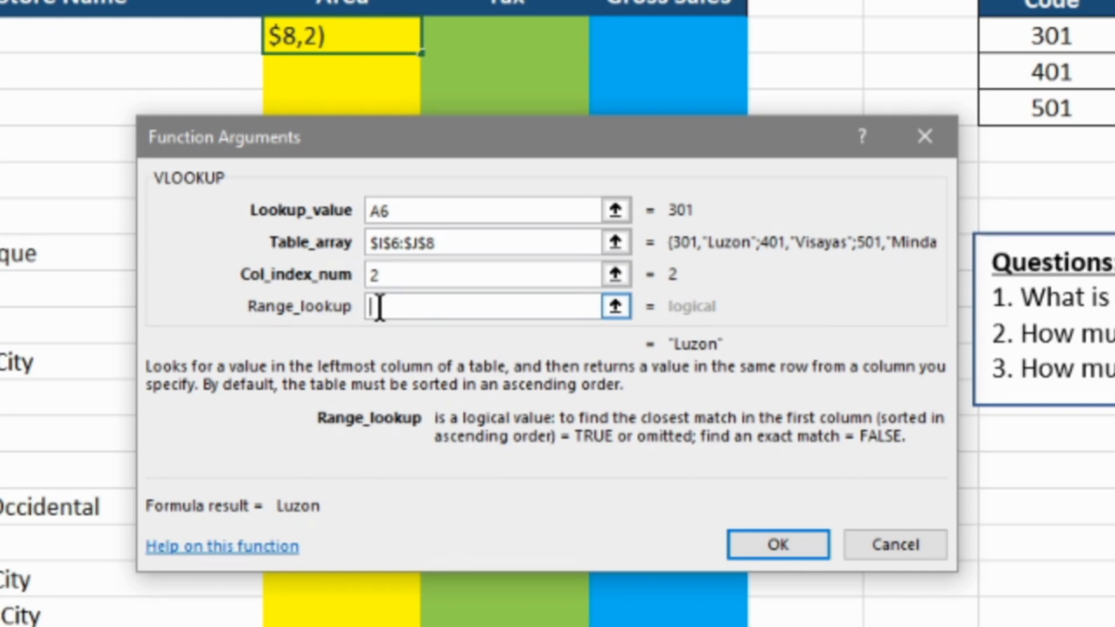
# Step: Try range lookup 1 for the closest match and 0 for an exact match, clearing each entry
pyautogui.write('1')
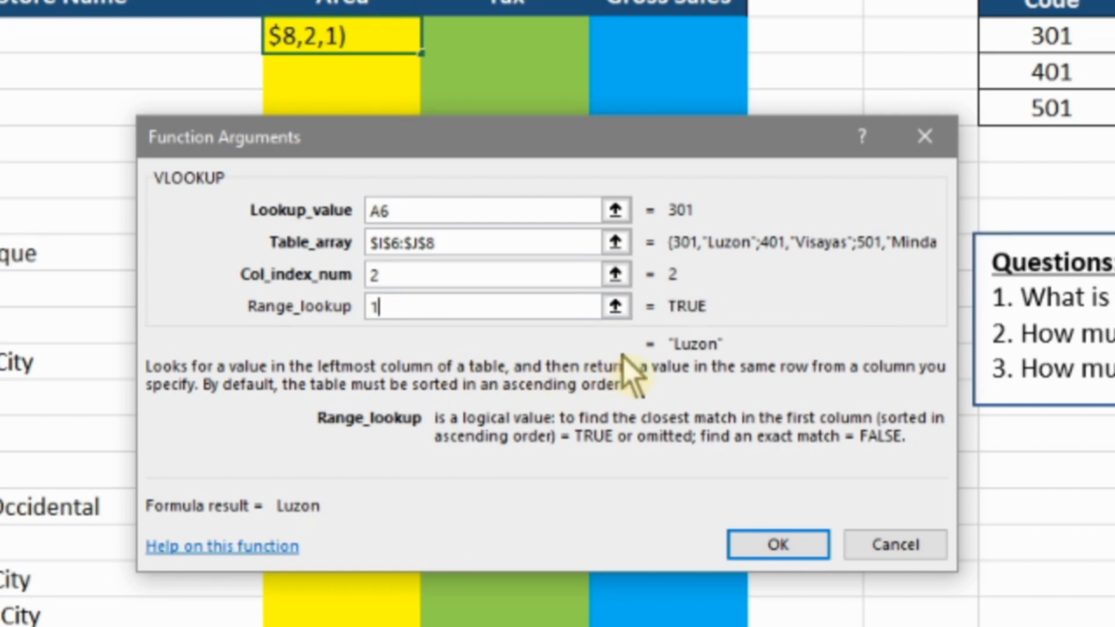
pyautogui.press('BackSpace')
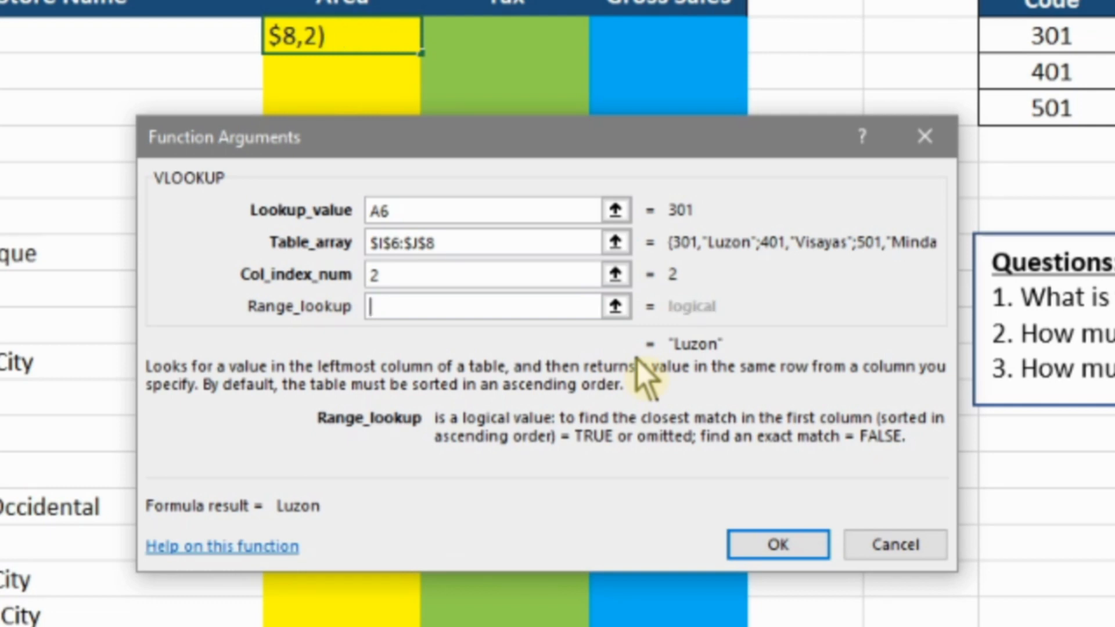
pyautogui.write('0')
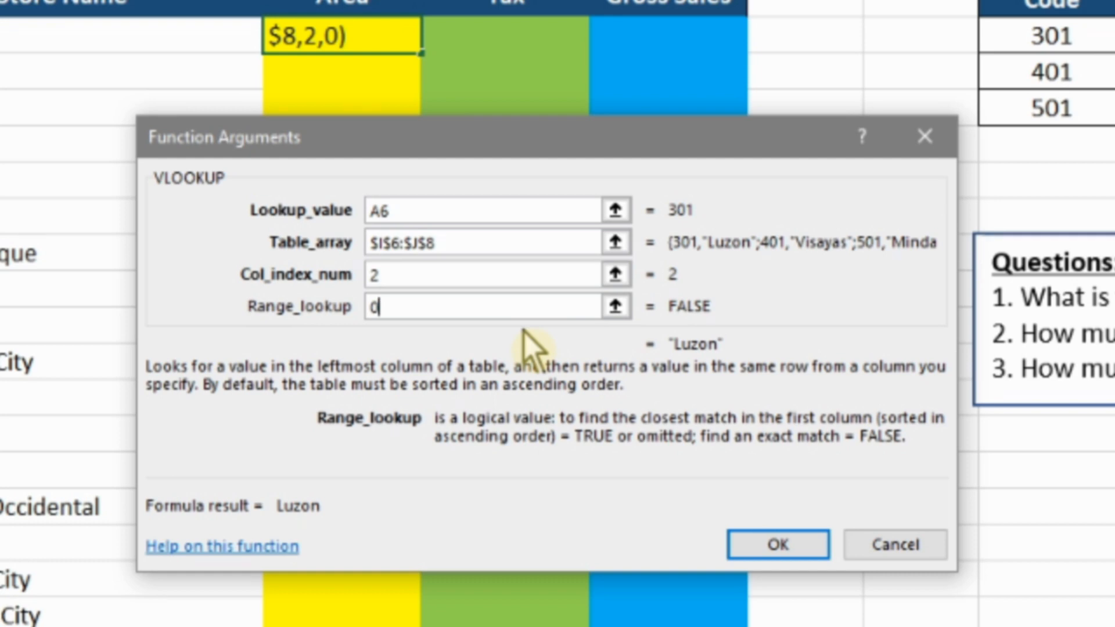
pyautogui.press('BackSpace')
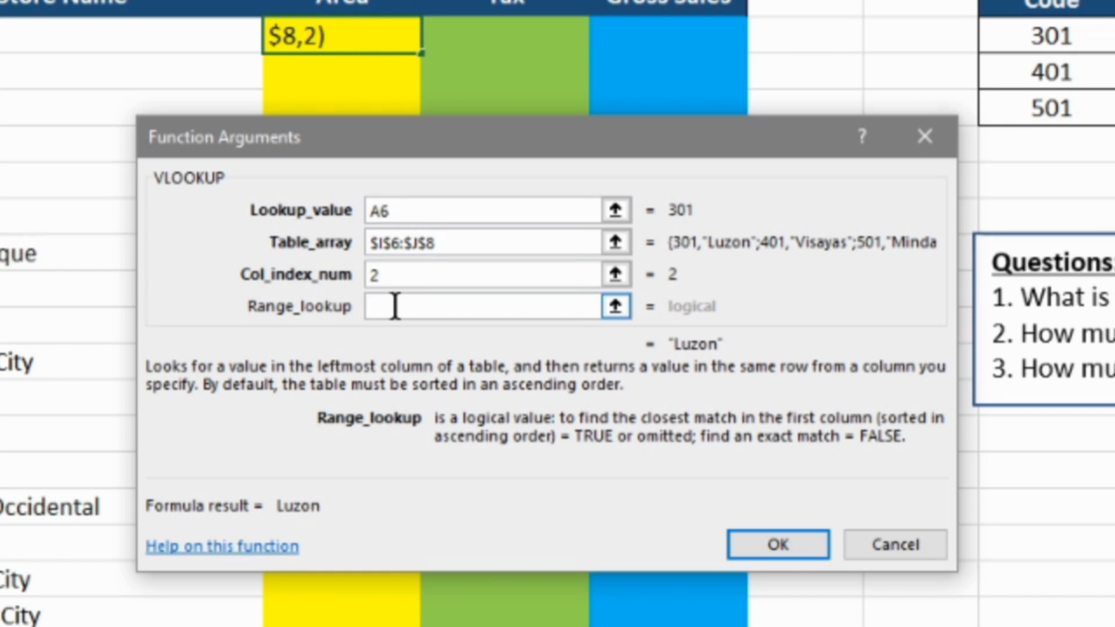
# Step: Complete the Area formula in D6 with range lookup 0 and fill it down through D25
pyautogui.write('0')
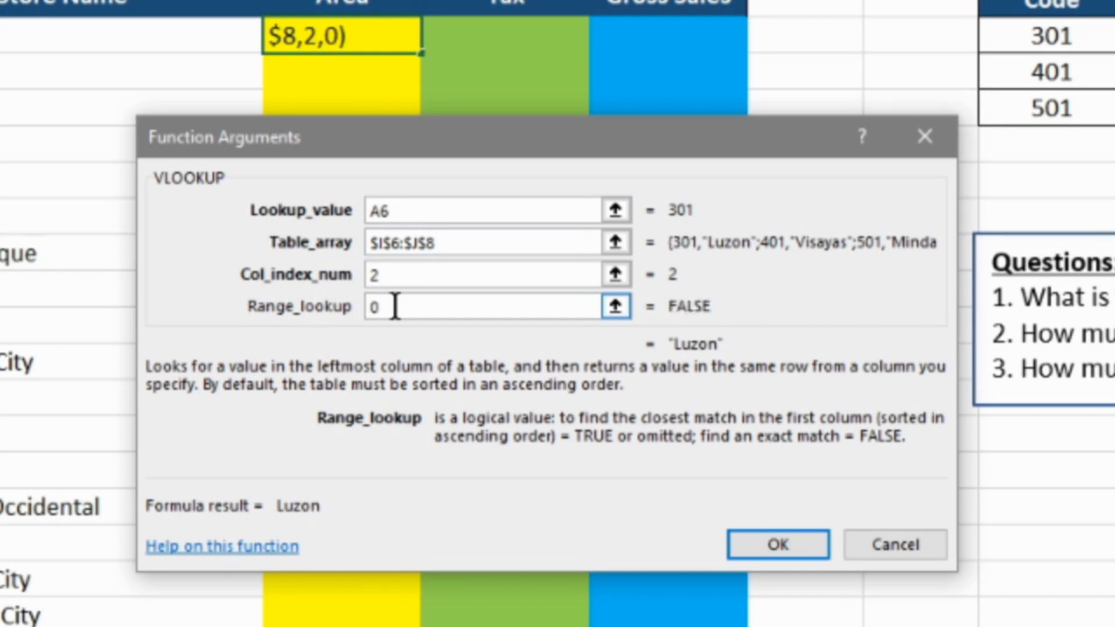
pyautogui.click(778, 545)
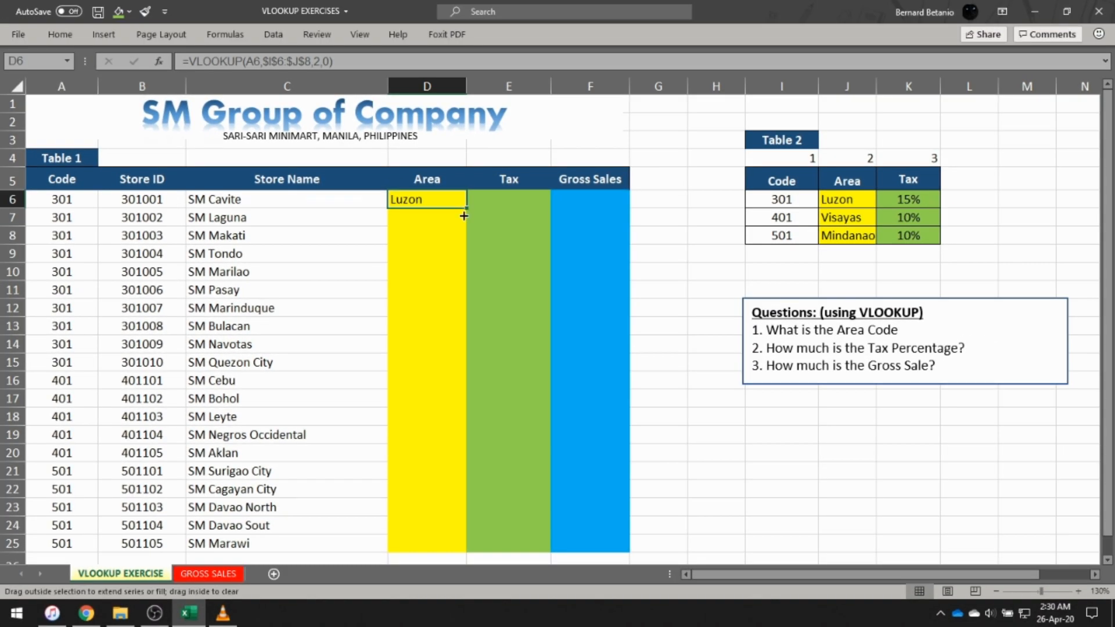
pyautogui.moveTo(463, 216); pyautogui.dragTo(424, 544)
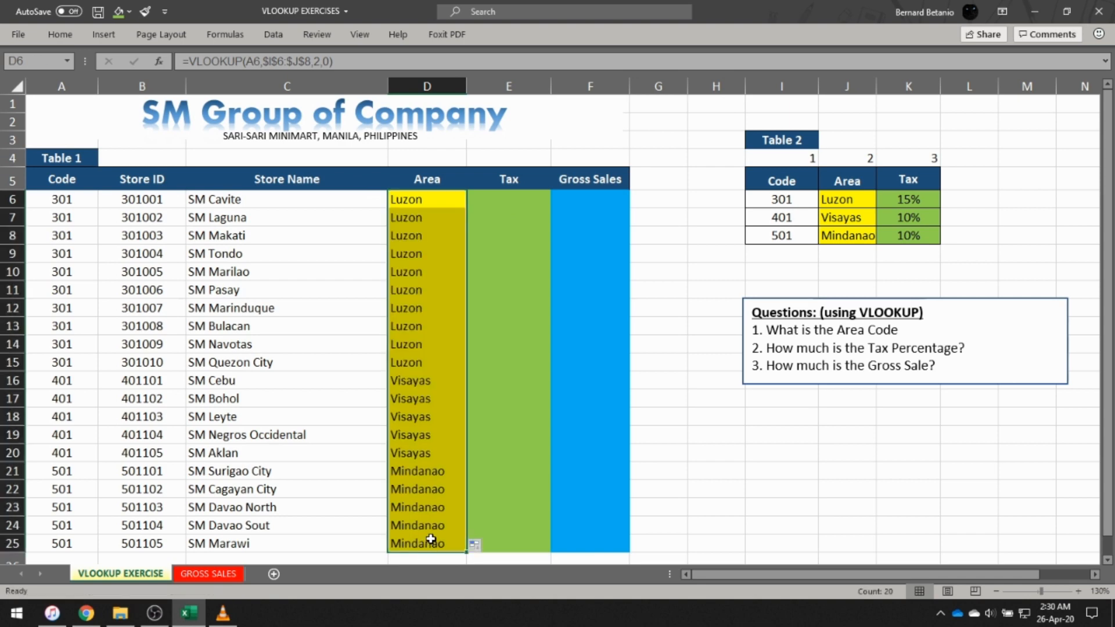
# Step: Insert the VLOOKUP function into cell E6, the Tax cell for SM Cavite
pyautogui.click(490, 197)
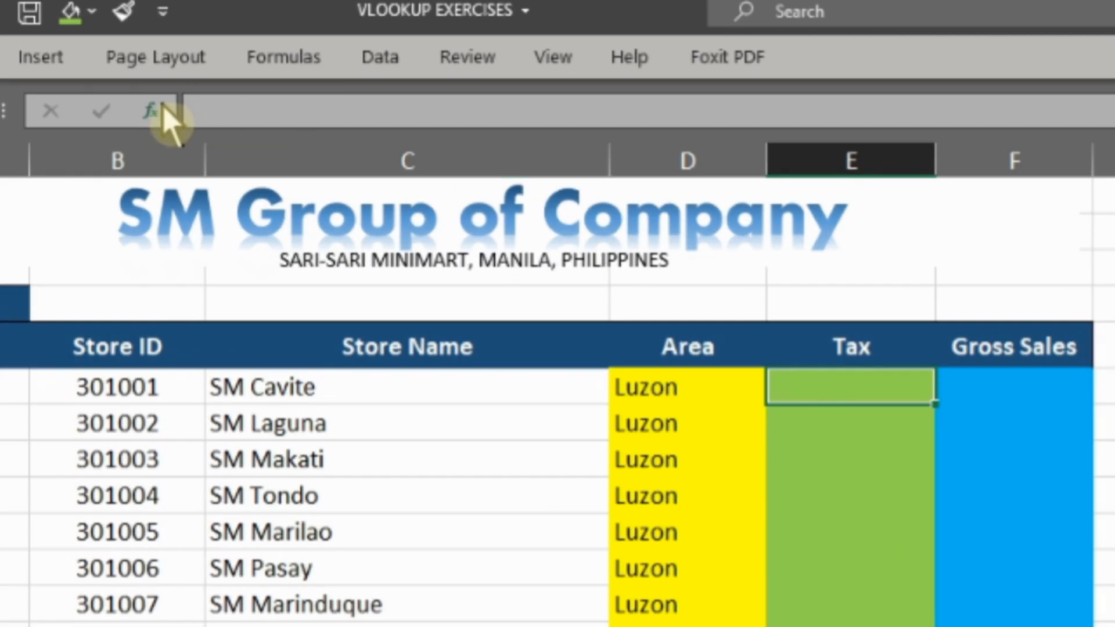
pyautogui.hotkey('shift', 'F3')
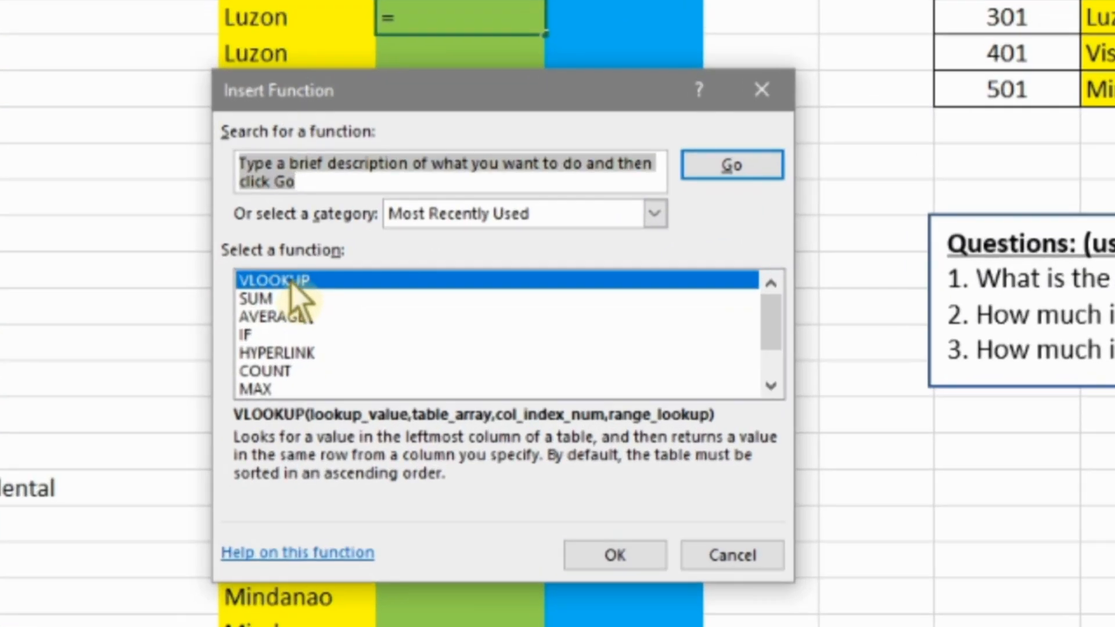
pyautogui.click(290, 282)
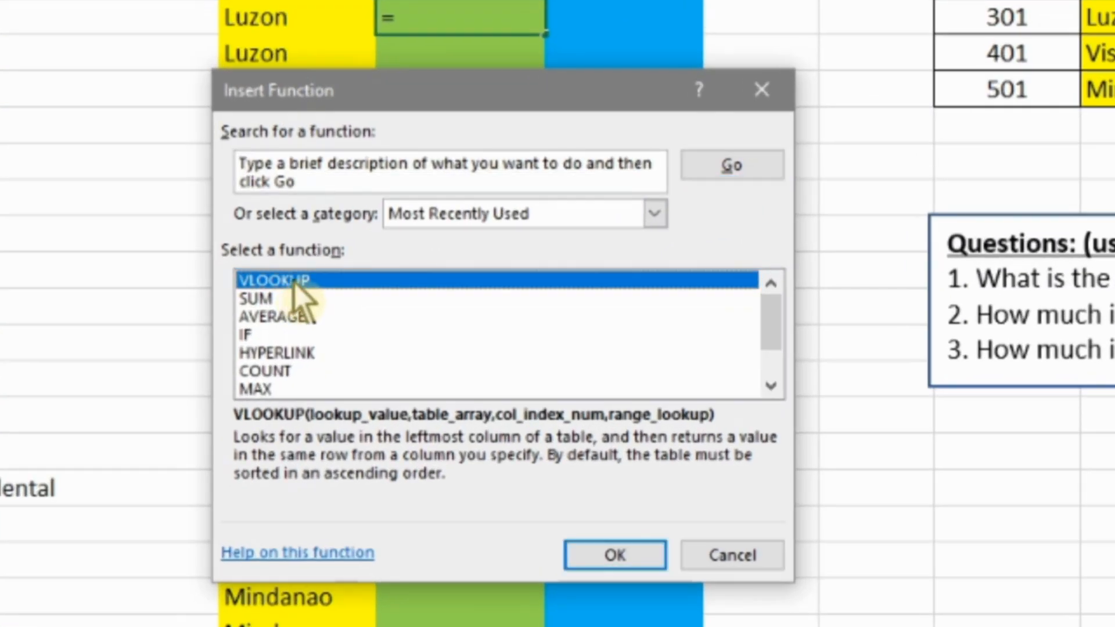
pyautogui.click(615, 555)
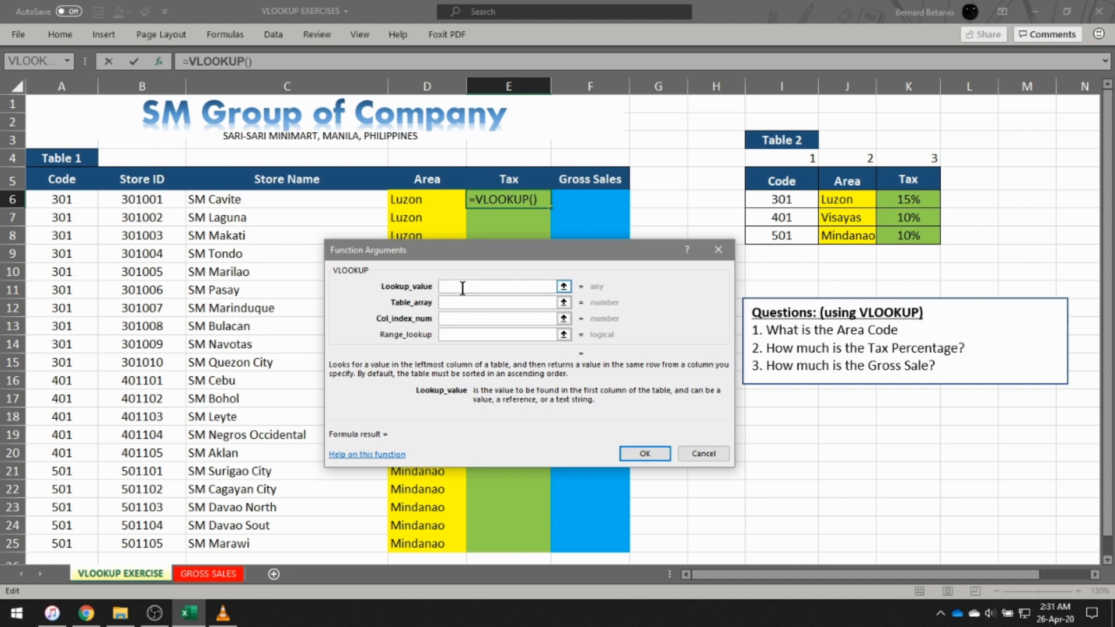
# Step: Set the Tax formula's lookup value to A6 and its table array to all of Table 2's data as absolute $I$6:$K$8
pyautogui.click(57, 200)
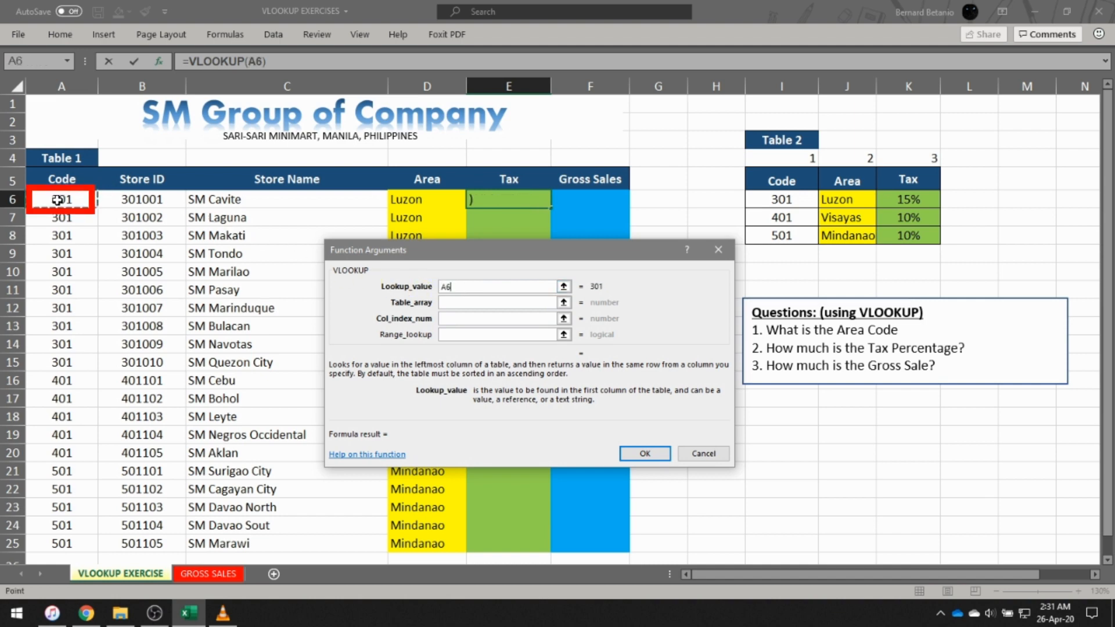
pyautogui.click(440, 303)
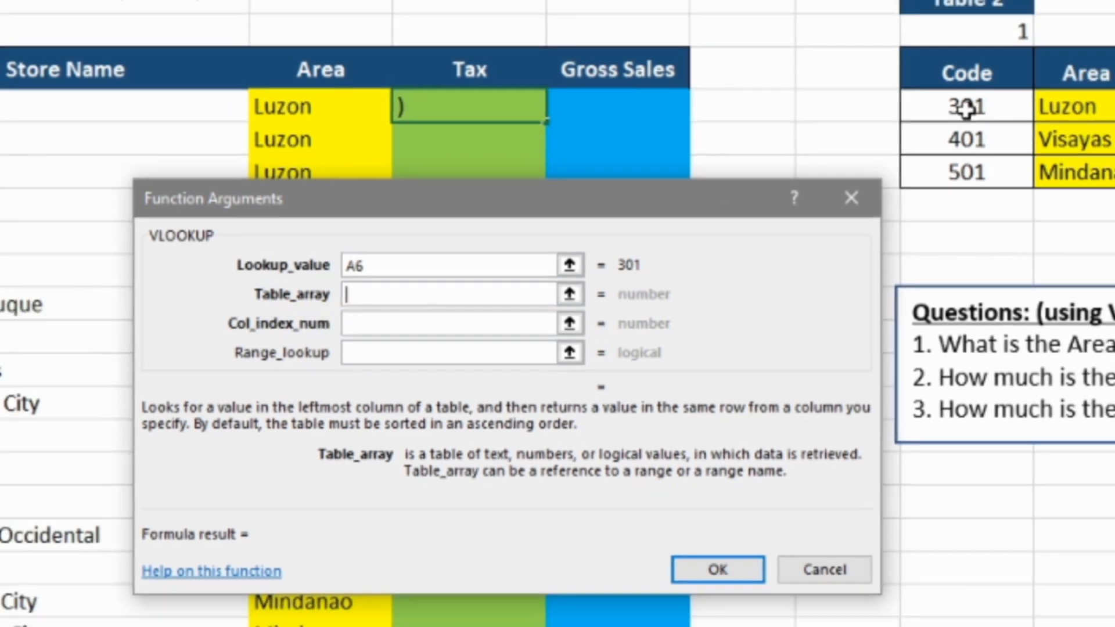
pyautogui.click(1007, 86)
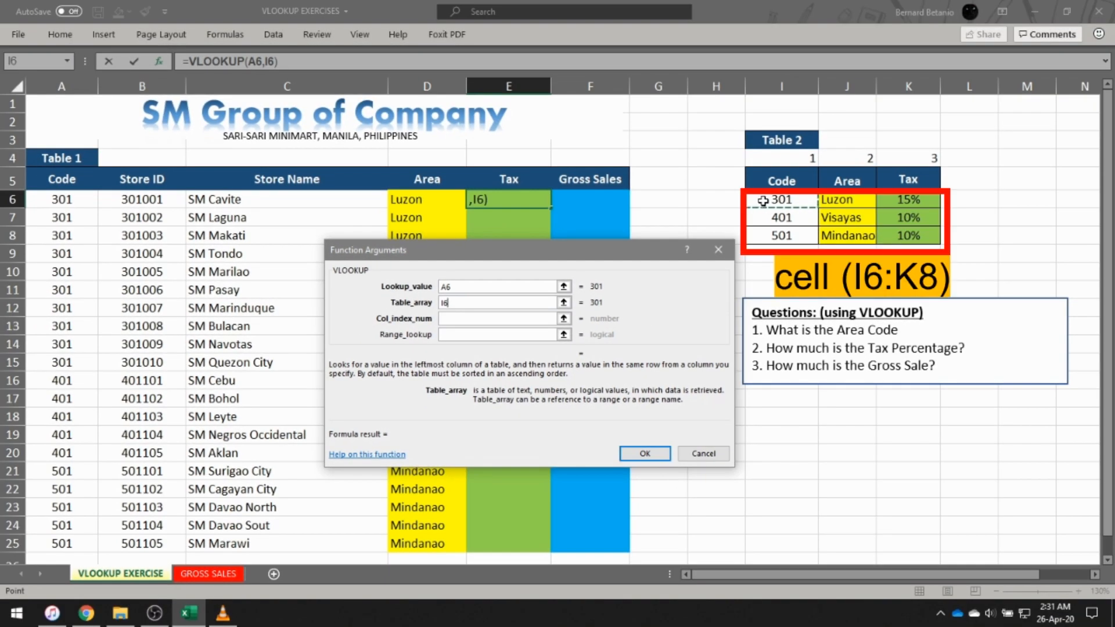
pyautogui.moveTo(762, 201); pyautogui.dragTo(908, 238)
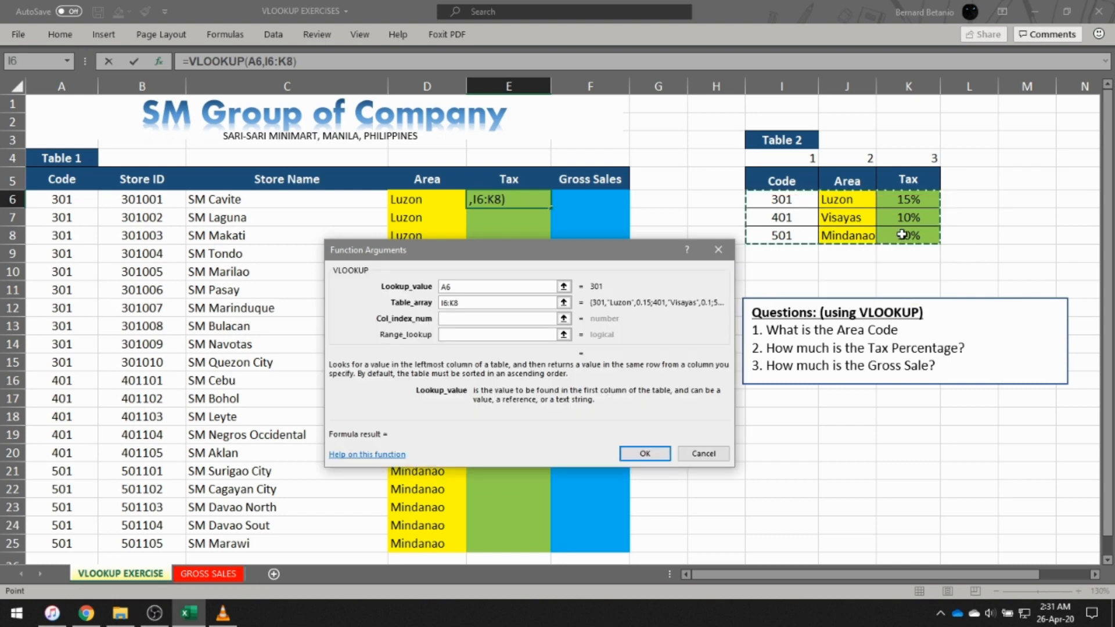
pyautogui.press('F4')
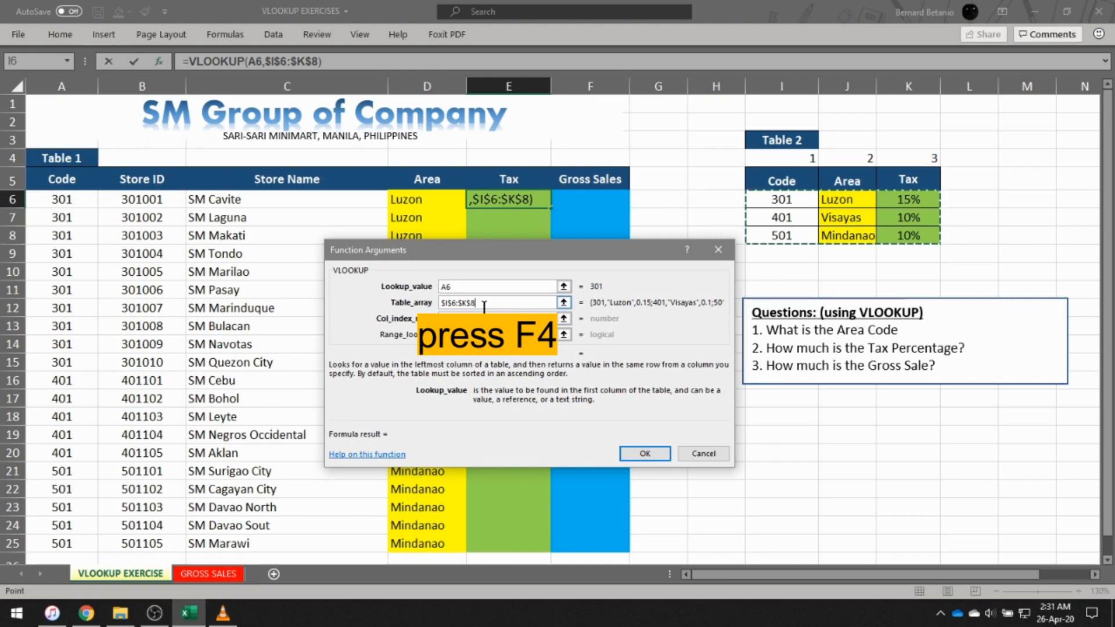
pyautogui.click(445, 319)
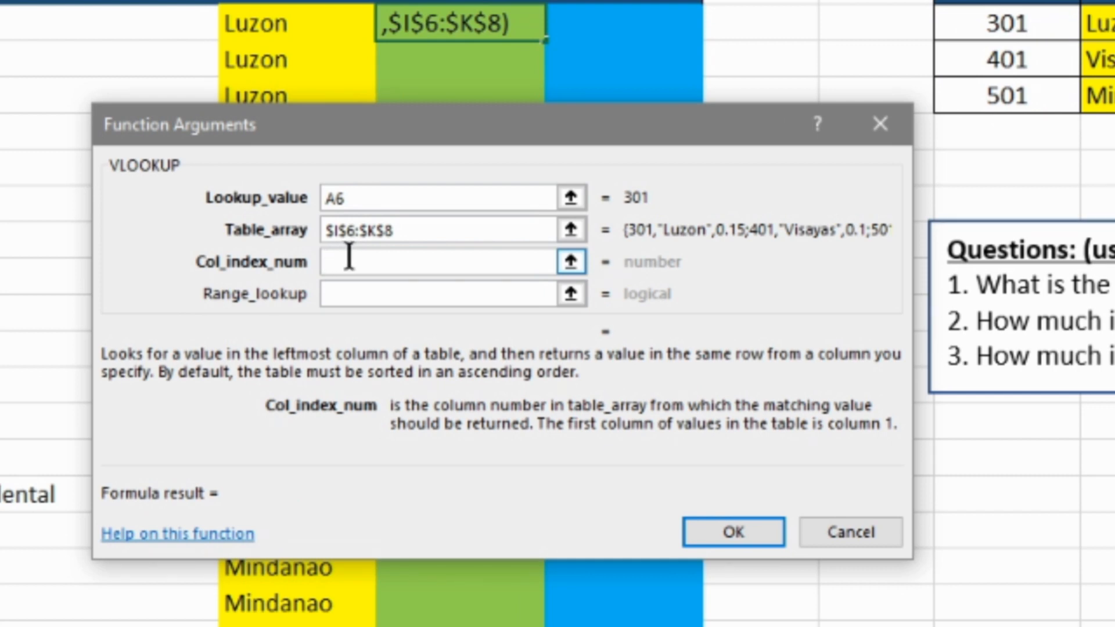
pyautogui.write('3')
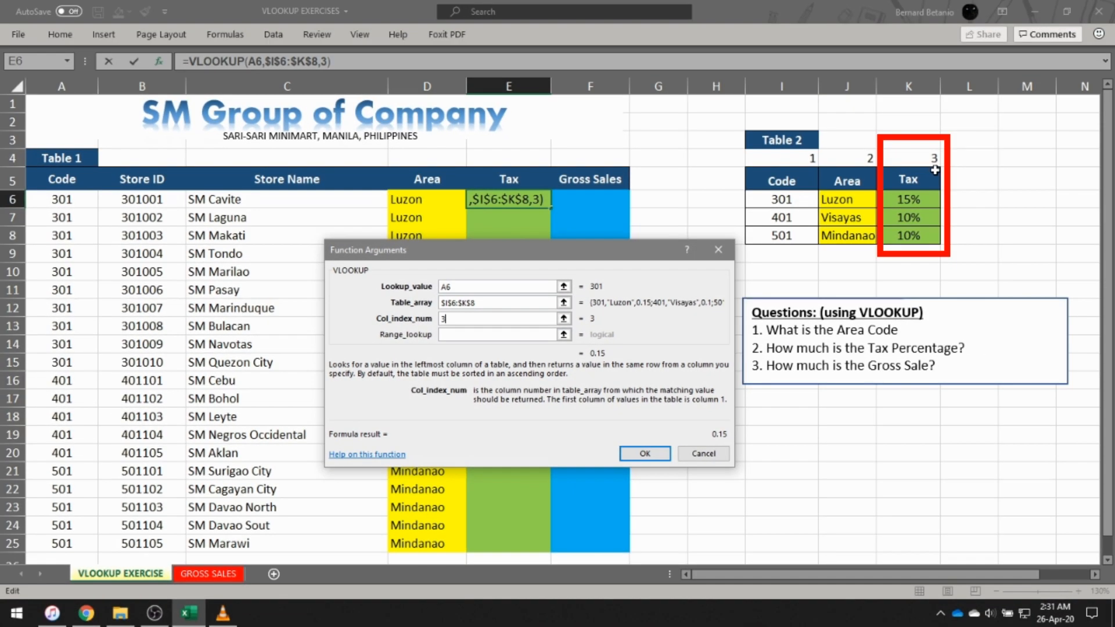
pyautogui.write('+')
pyautogui.moveTo(922, 217); pyautogui.dragTo(924, 235)
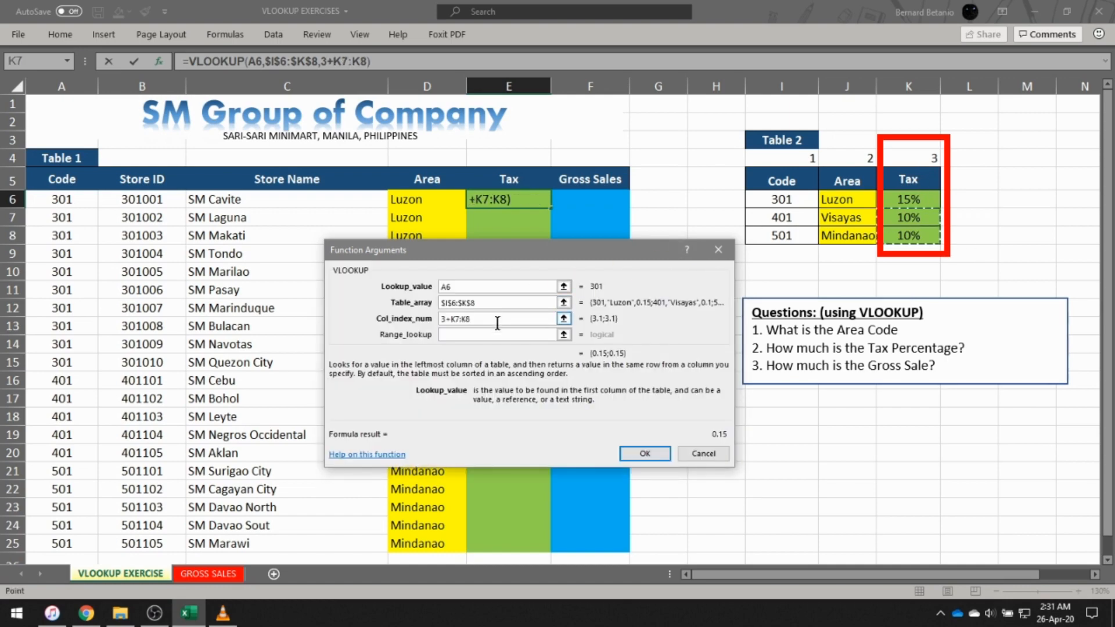
pyautogui.press('BackSpace')
pyautogui.press('BackSpace')
pyautogui.press('BackSpace')
pyautogui.press('BackSpace')
pyautogui.press('BackSpace')
pyautogui.press('BackSpace')
pyautogui.press('BackSpace')
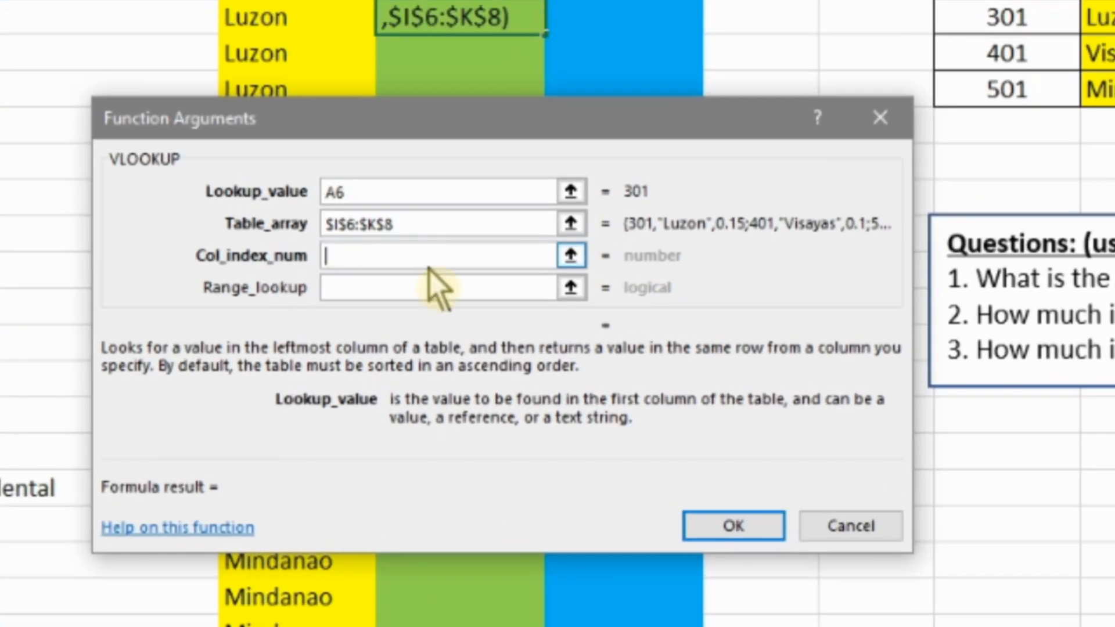
# Step: Complete the Tax formula in E6 with column index 3 and range lookup 0, and fill it down through E25
pyautogui.write('3')
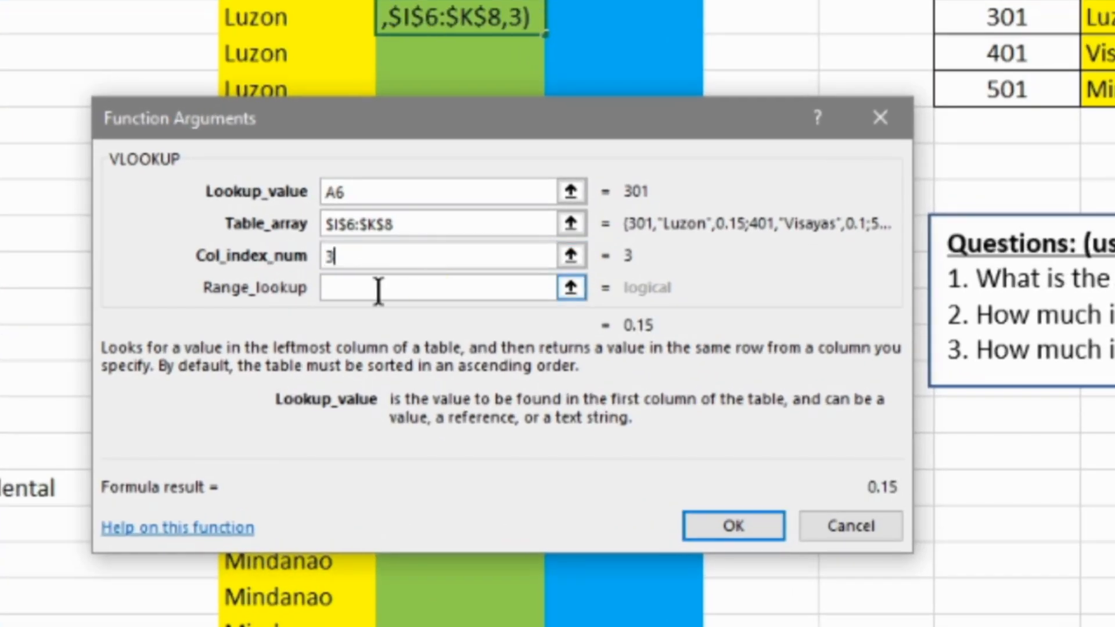
pyautogui.click(377, 289)
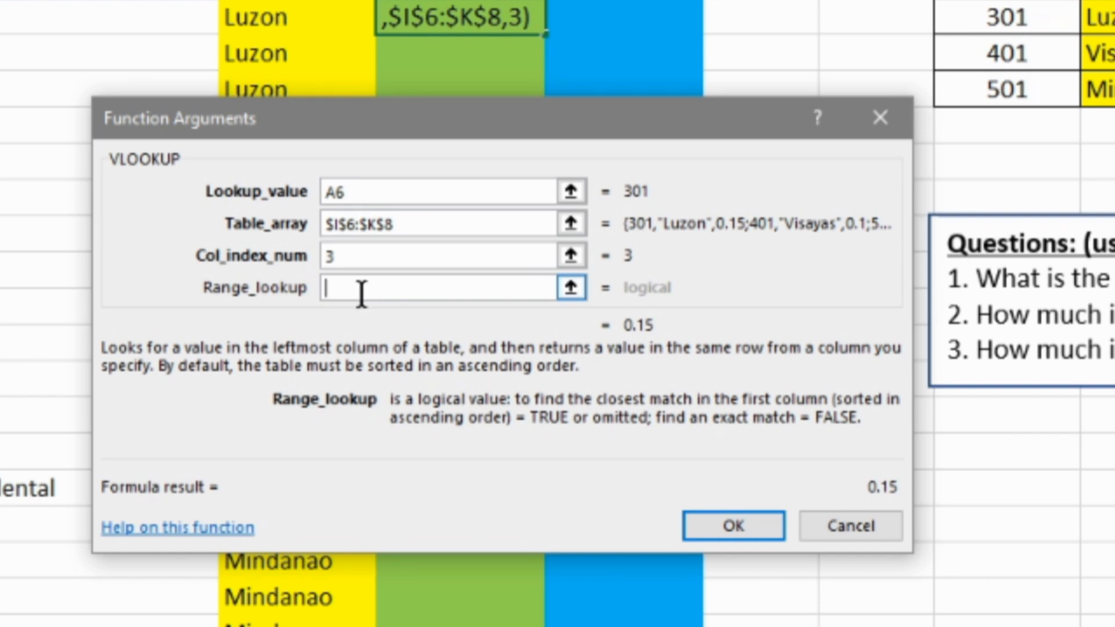
pyautogui.write('0')
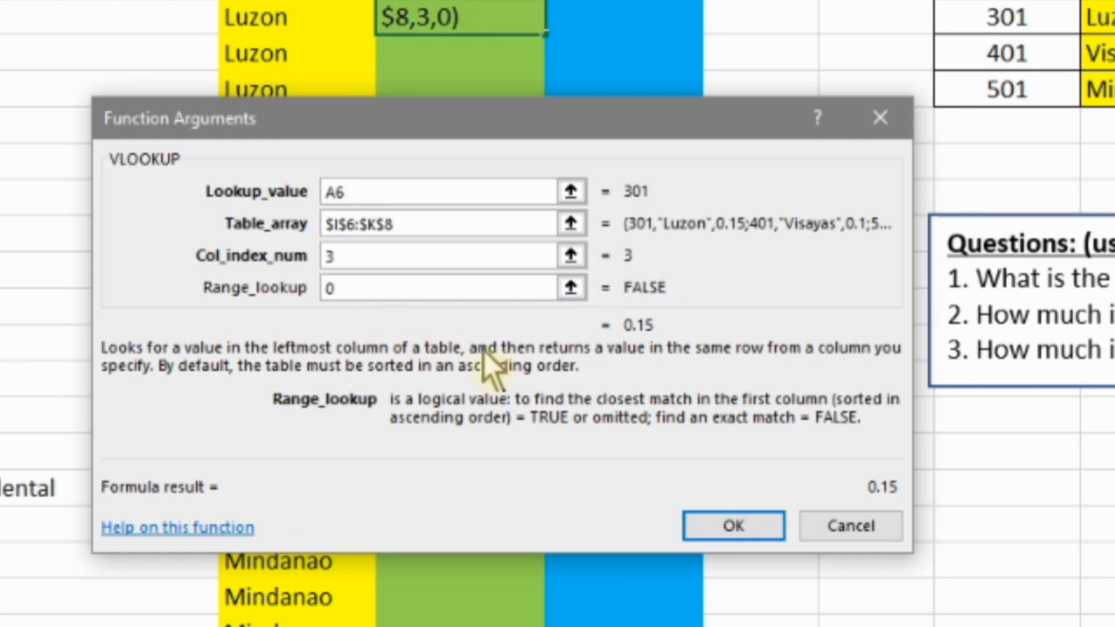
pyautogui.click(714, 527)
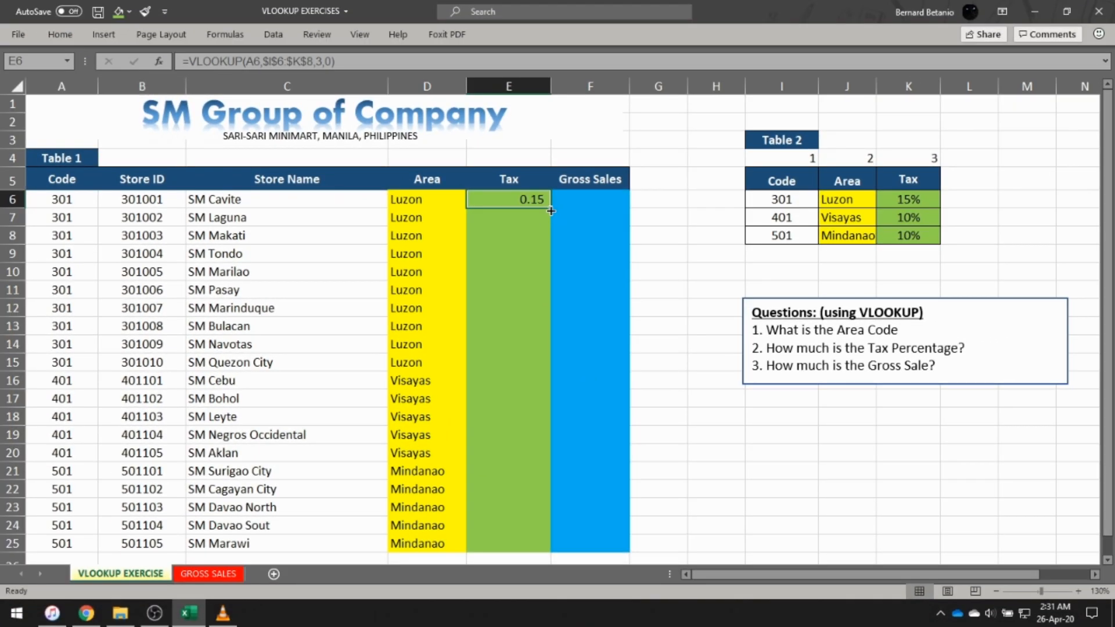
pyautogui.moveTo(551, 211); pyautogui.dragTo(547, 541)
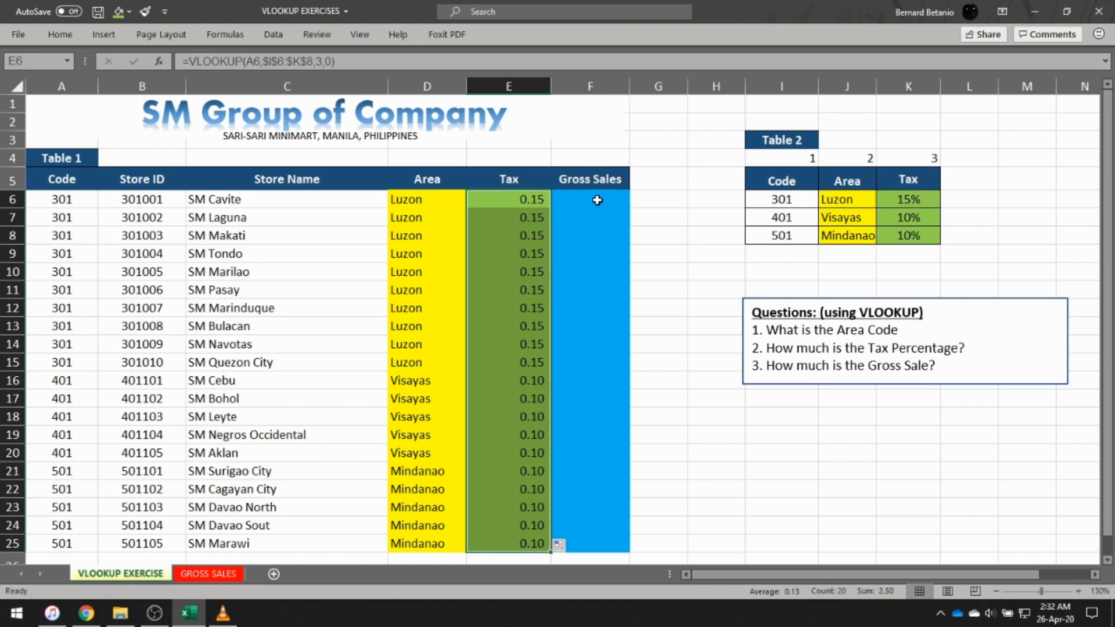
# Step: Review Table 3 on the GROSS SALES sheet, and insert the VLOOKUP function into cell F6, the Gross Sales cell for SM Cavite
pyautogui.click(597, 199)
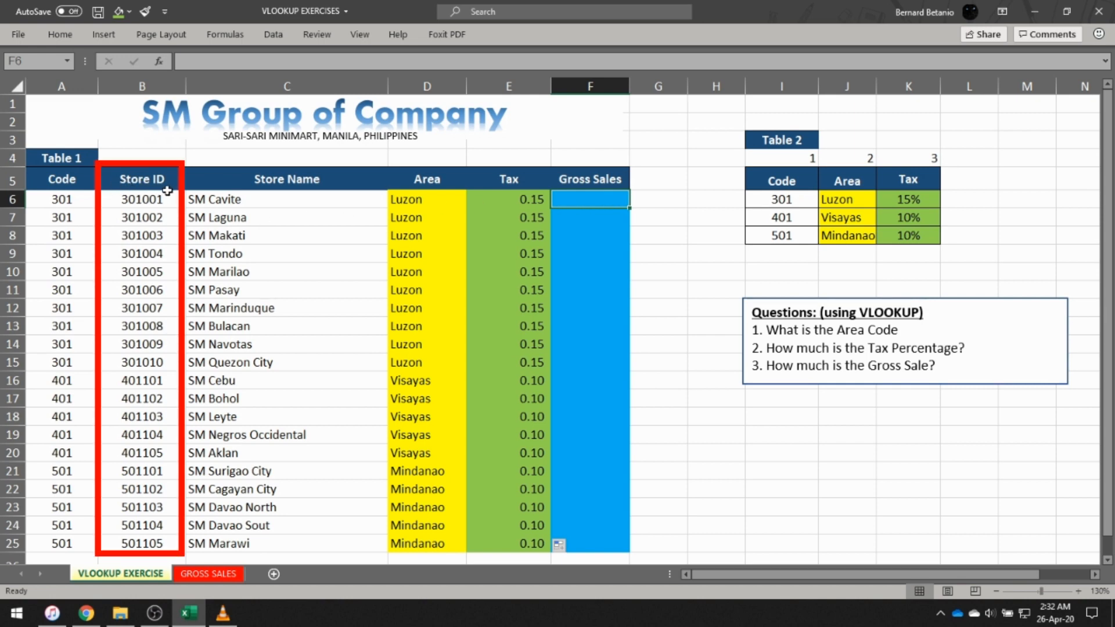
pyautogui.click(212, 575)
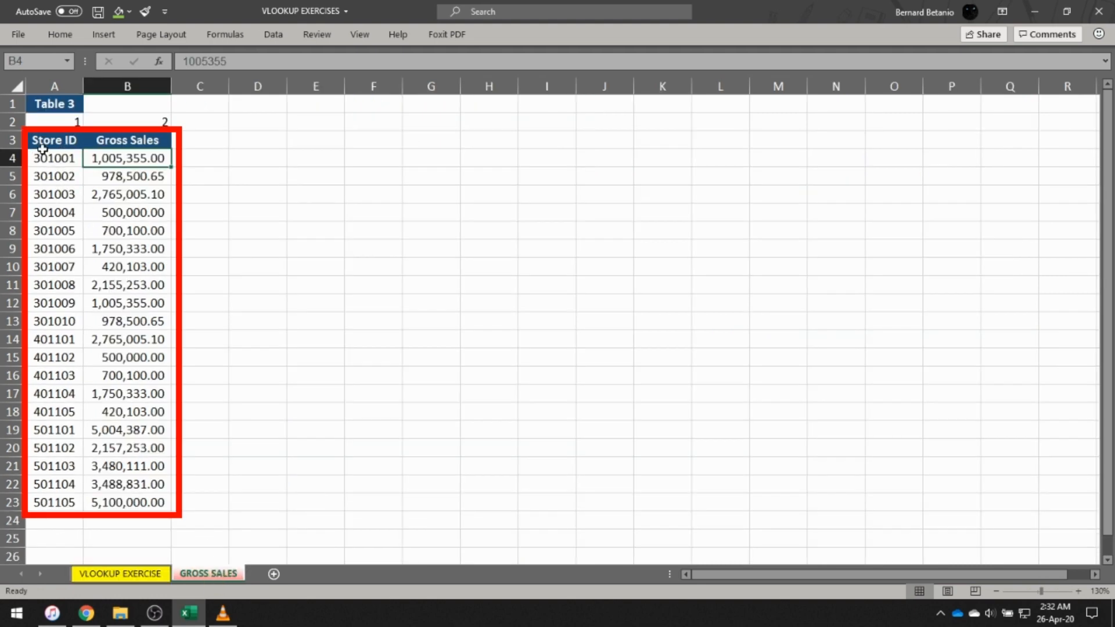
pyautogui.click(124, 572)
pyautogui.hotkey('shift', 'F3')
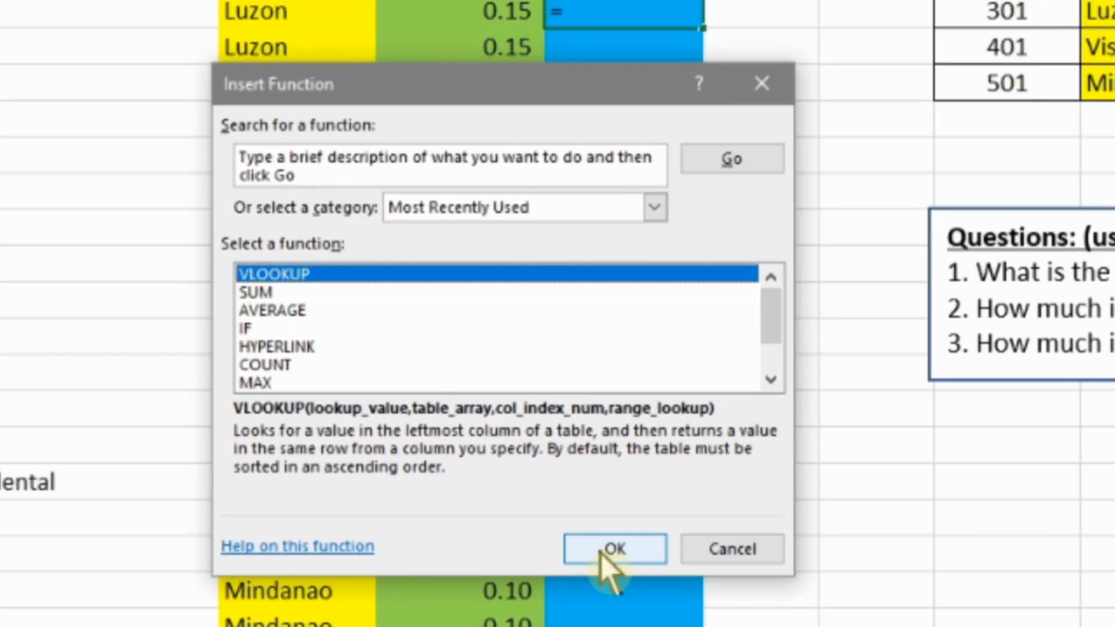
pyautogui.click(600, 552)
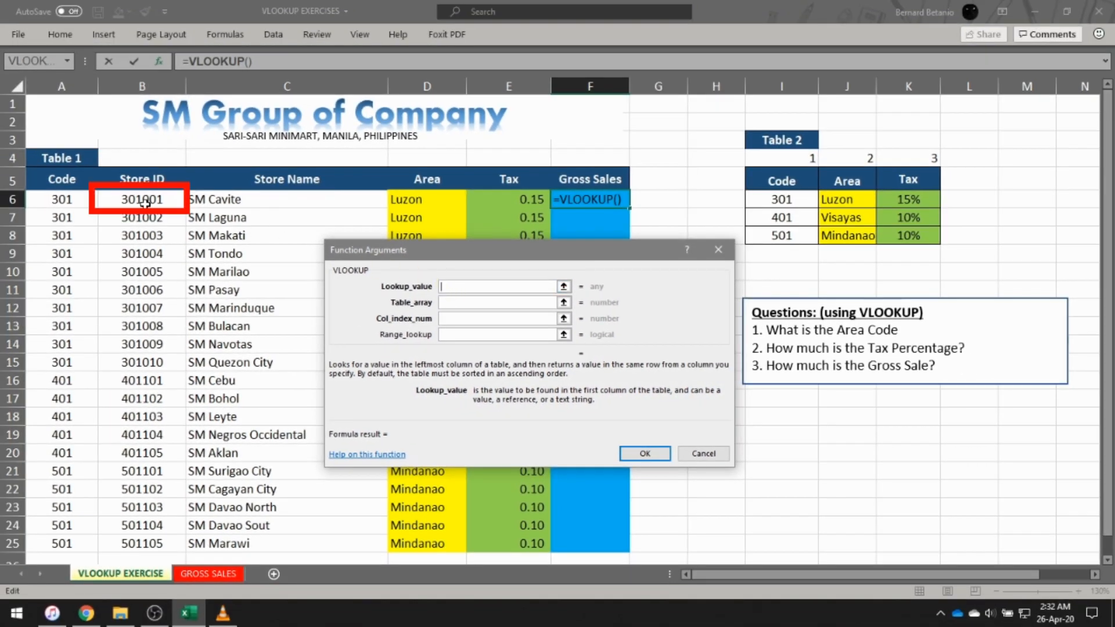
# Step: Set the Gross Sales formula's lookup value to B6 and its table array to Table 3's data as absolute 'GROSS SALES'!$A$4:$B$23
pyautogui.click(132, 197)
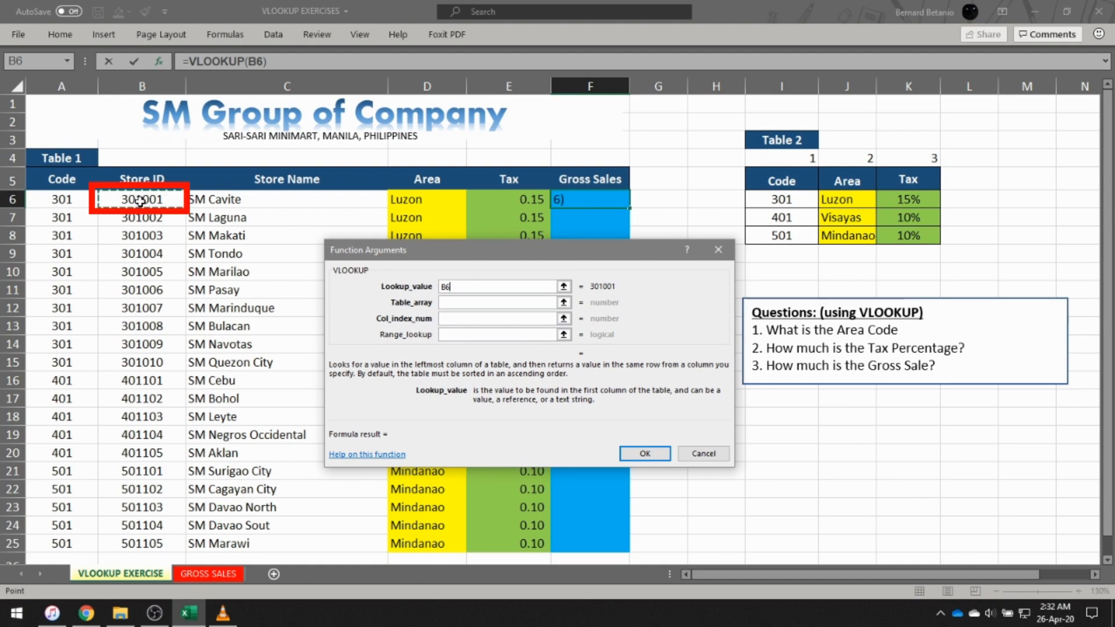
pyautogui.click(446, 302)
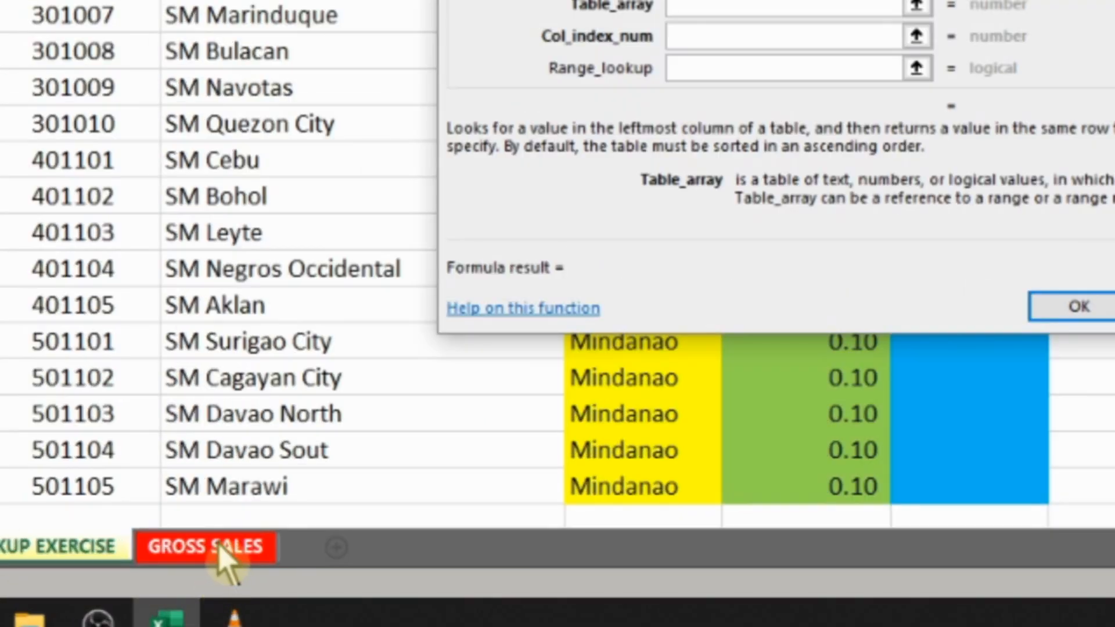
pyautogui.click(142, 605)
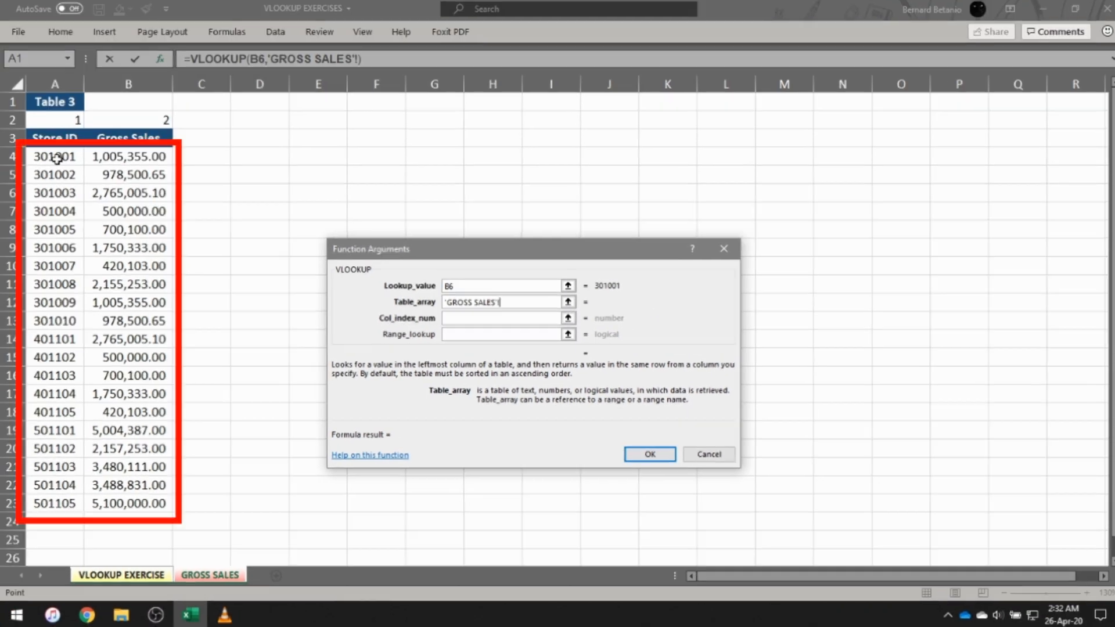
pyautogui.click(55, 160)
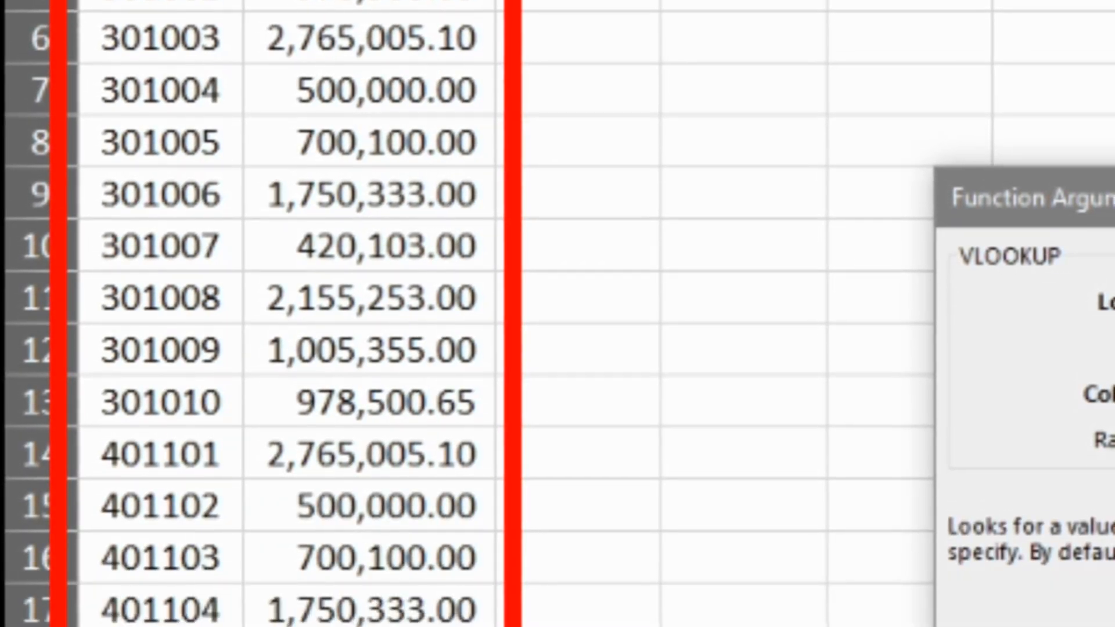
pyautogui.moveTo(168, 81); pyautogui.dragTo(319, 373)
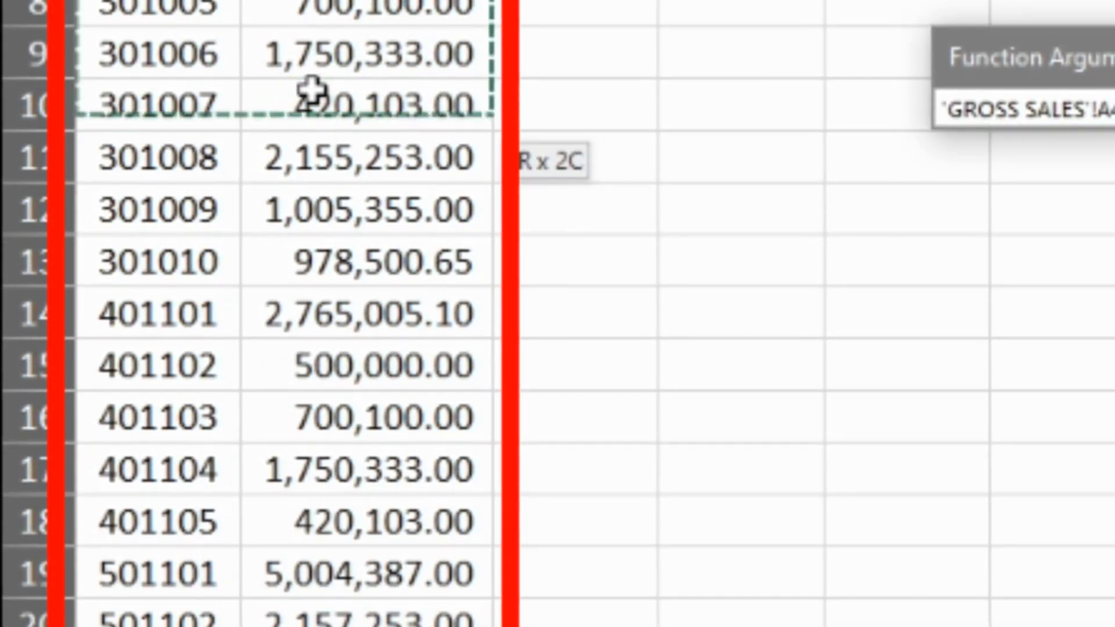
pyautogui.moveTo(312, 90); pyautogui.dragTo(382, 594)
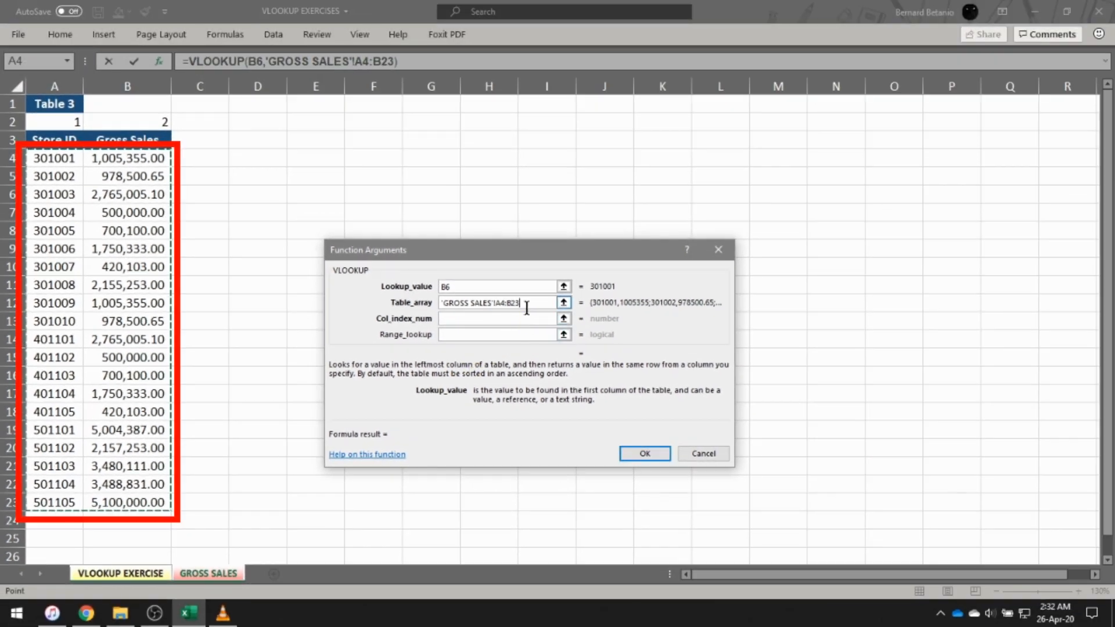
pyautogui.press('F4')
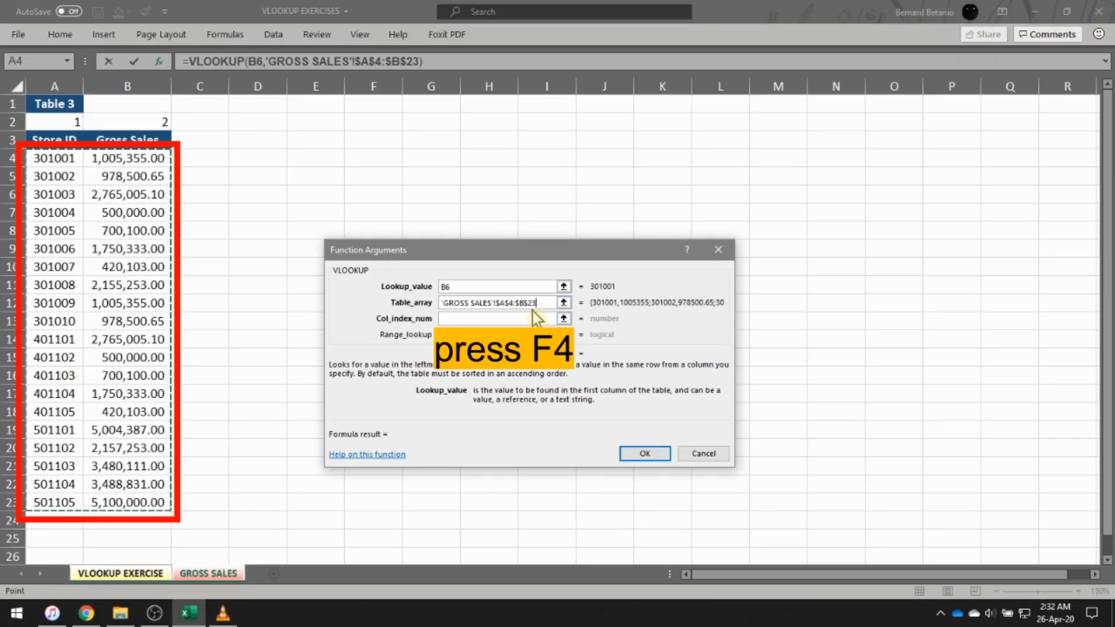
# Step: Set the Gross Sales formula's column index to 2
pyautogui.click(532, 317)
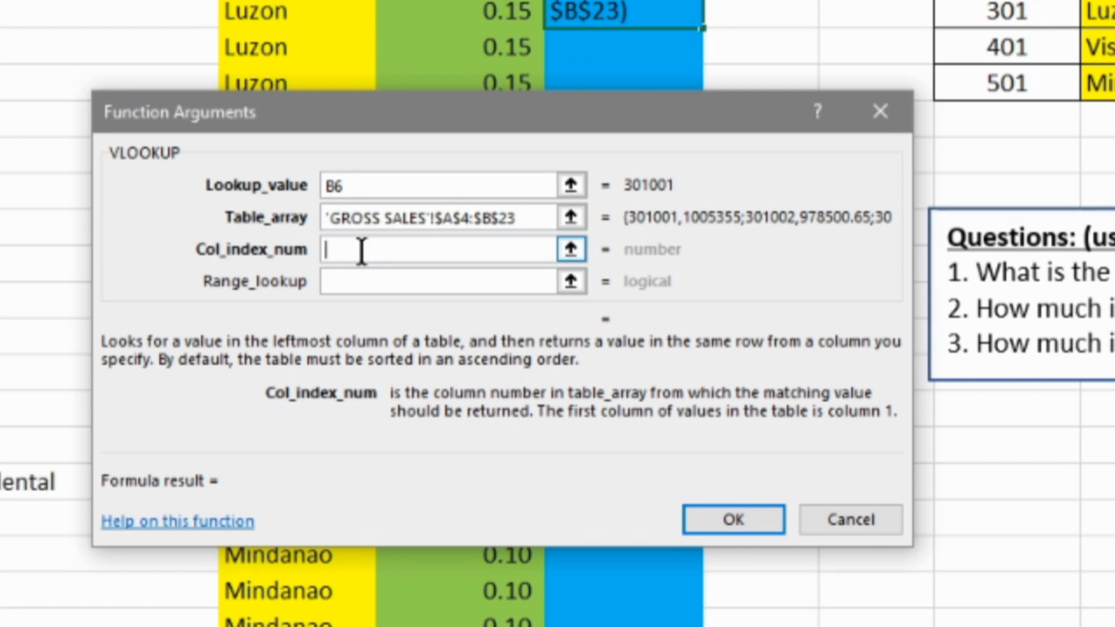
pyautogui.write('22')
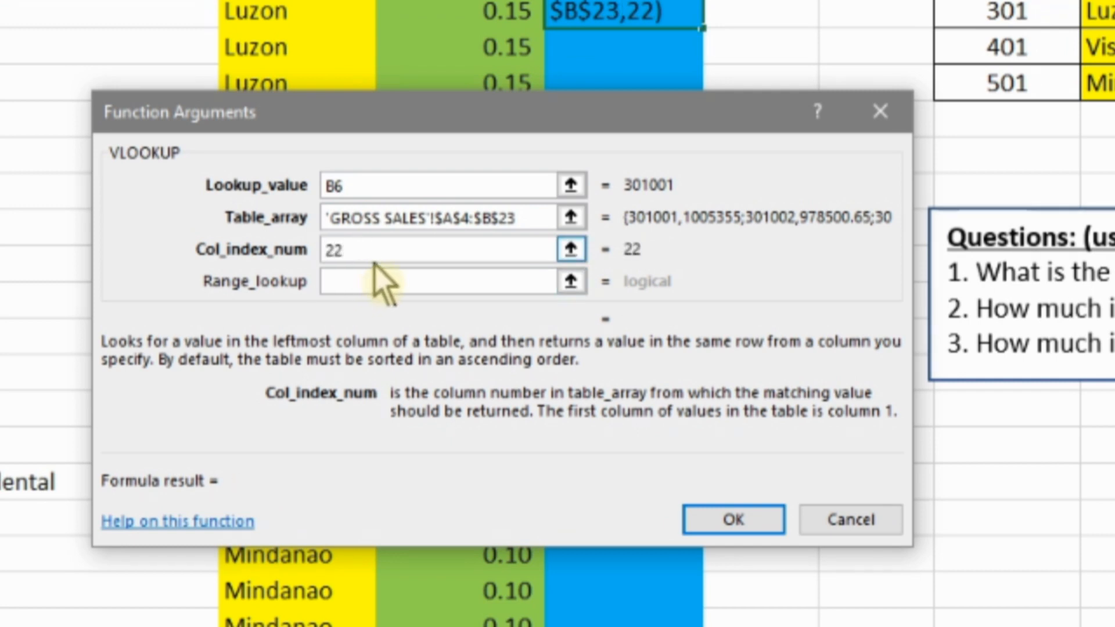
pyautogui.press('BackSpace')
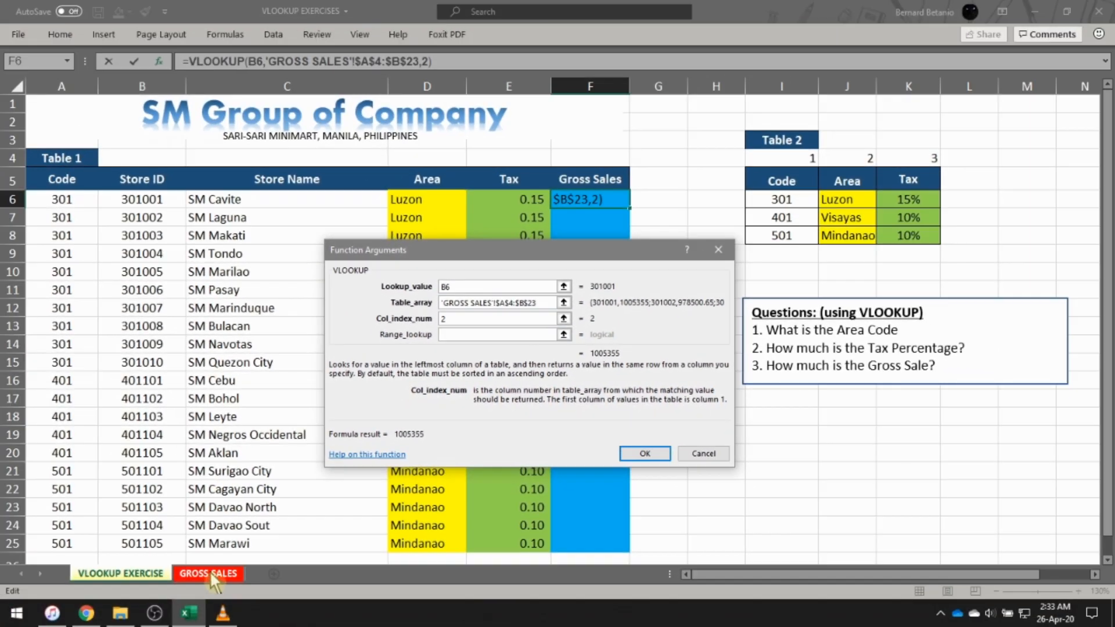
# Step: Check the Gross Sales column's number in Table 3 and remove the stray sheet reference this adds to the column index
pyautogui.click(211, 574)
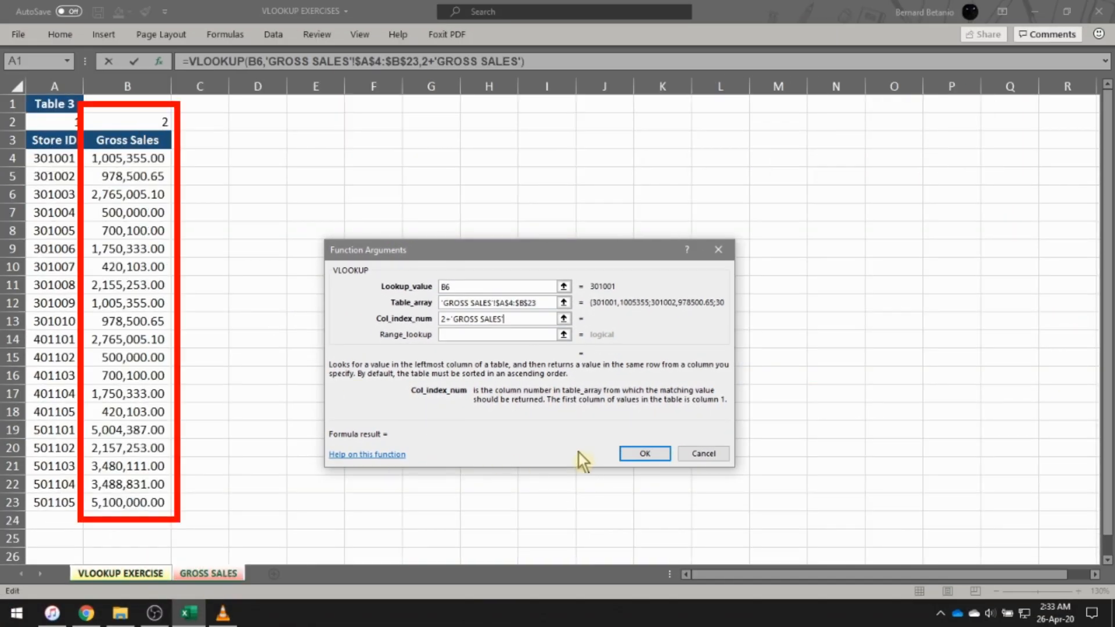
pyautogui.press('BackSpace')
pyautogui.press('BackSpace')
pyautogui.press('BackSpace')
pyautogui.press('BackSpace')
pyautogui.press('BackSpace')
pyautogui.press('BackSpace')
pyautogui.press('BackSpace')
pyautogui.press('BackSpace')
pyautogui.press('BackSpace')
pyautogui.press('BackSpace')
pyautogui.press('BackSpace')
pyautogui.press('BackSpace')
pyautogui.press('BackSpace')
pyautogui.press('BackSpace')
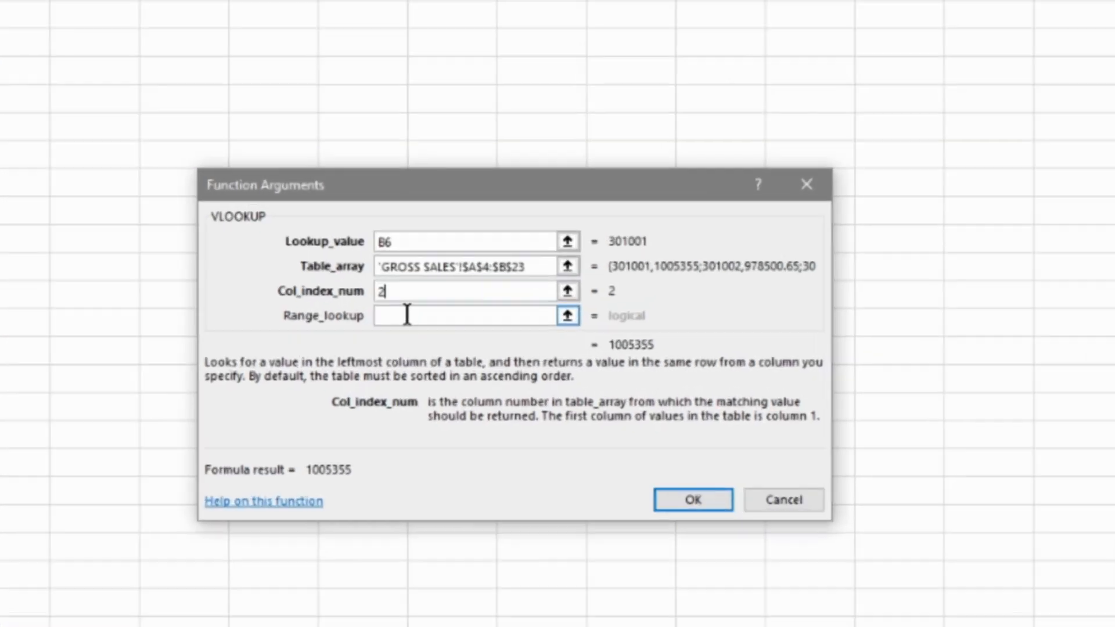
# Step: Complete the Gross Sales formula in F6 with range lookup 0 and fill it down through F25
pyautogui.click(459, 336)
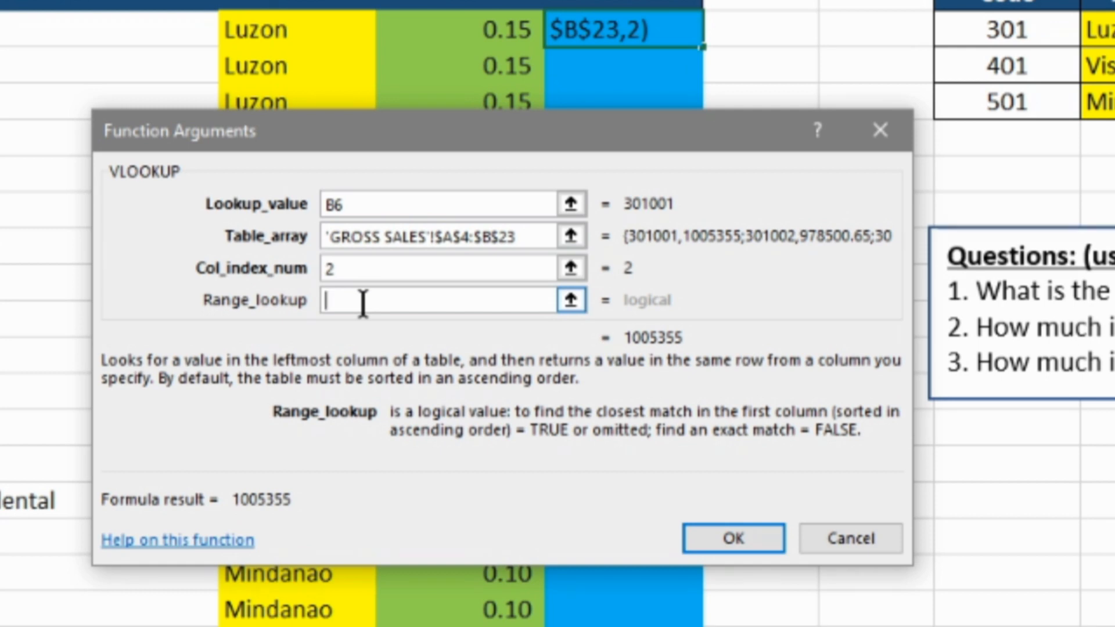
pyautogui.write('0')
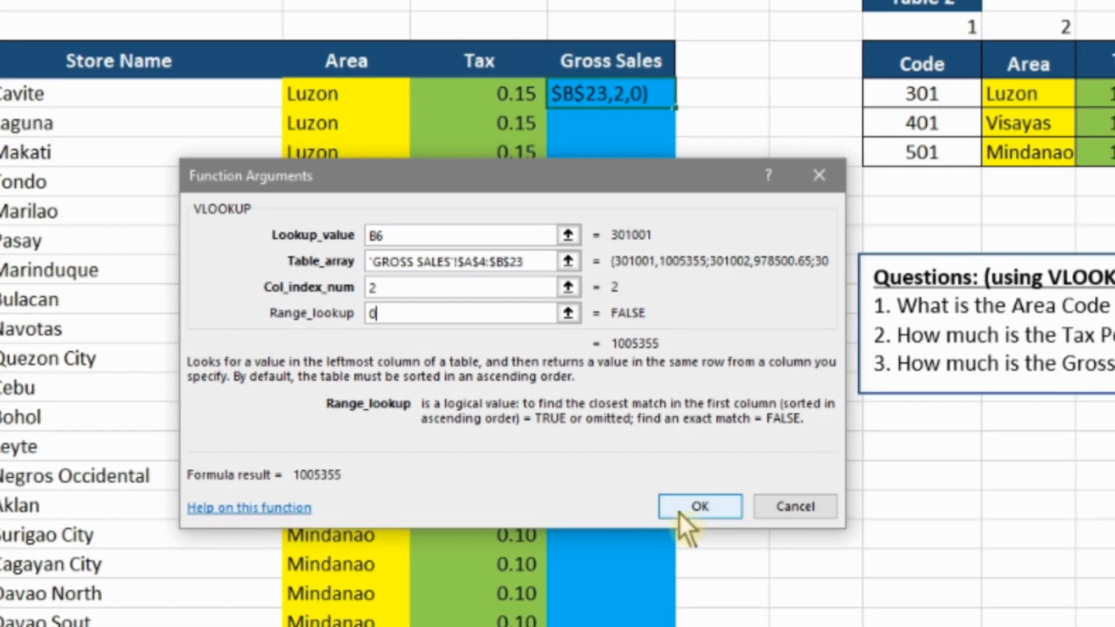
pyautogui.click(709, 545)
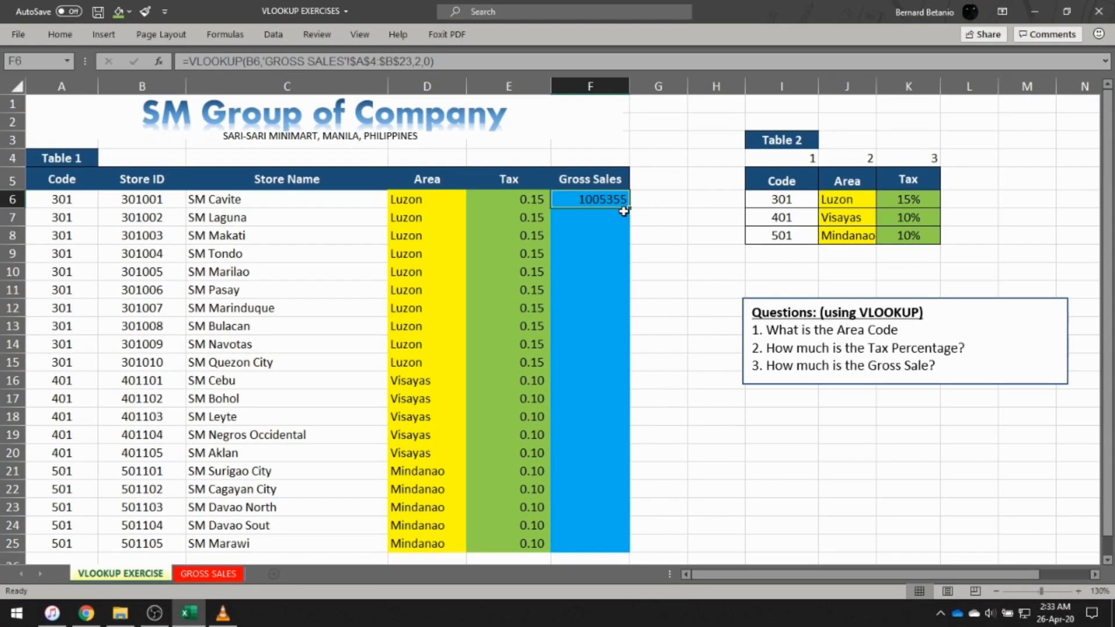
pyautogui.moveTo(630, 211); pyautogui.dragTo(637, 555)
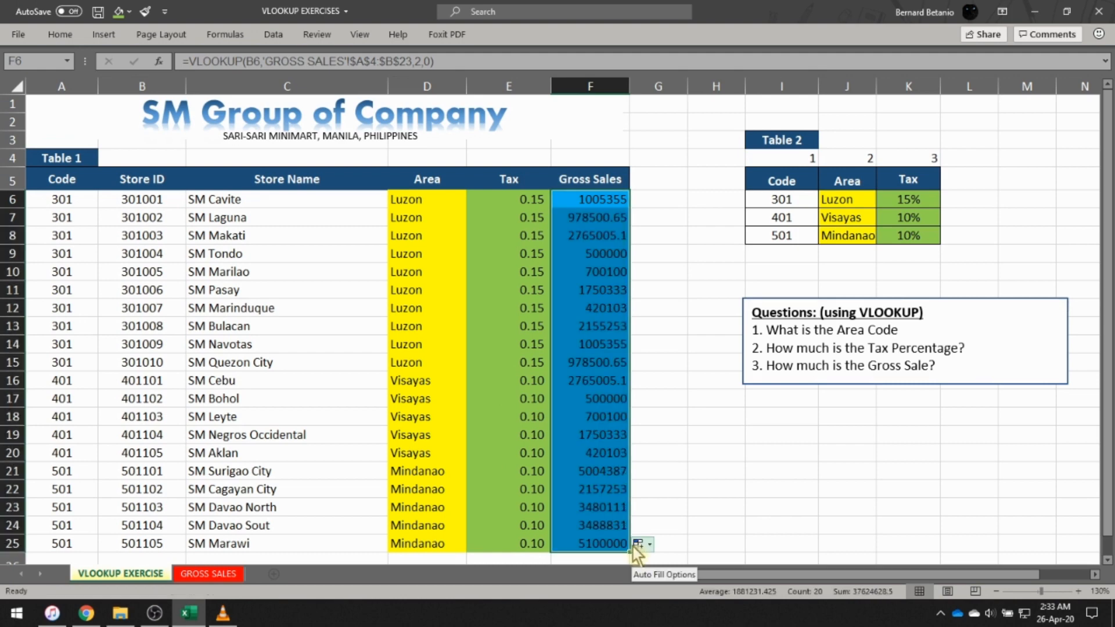